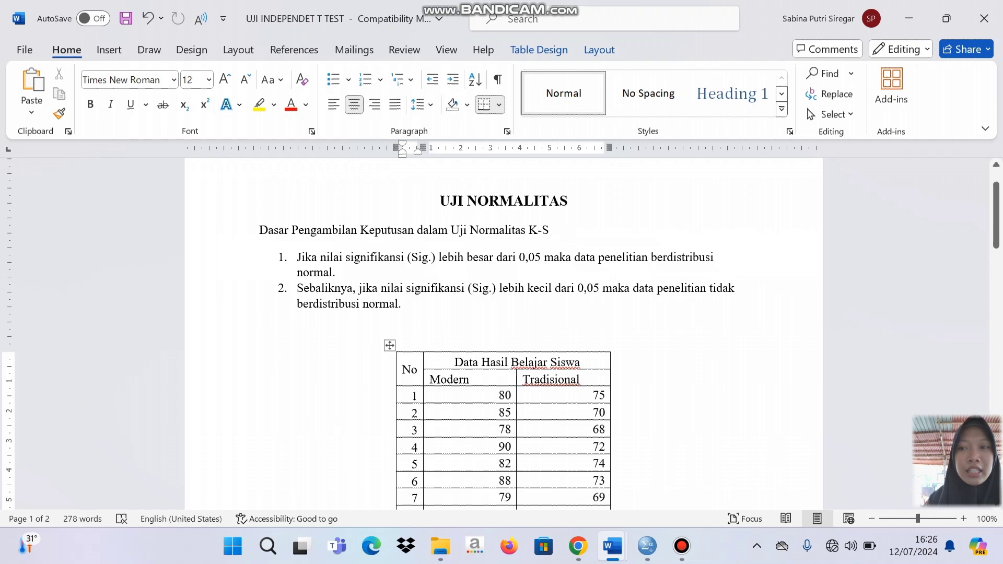
- Review the normality criteria and student score table, and switch to SPSS Statistics to show the empty dataset's variable definitions
drag(996, 215, 996, 236)
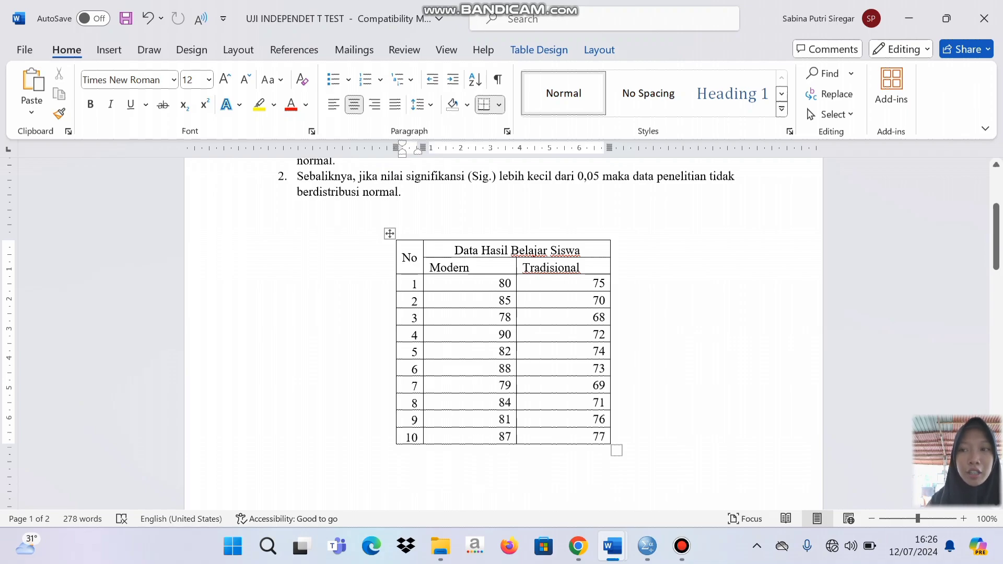
drag(997, 249, 997, 223)
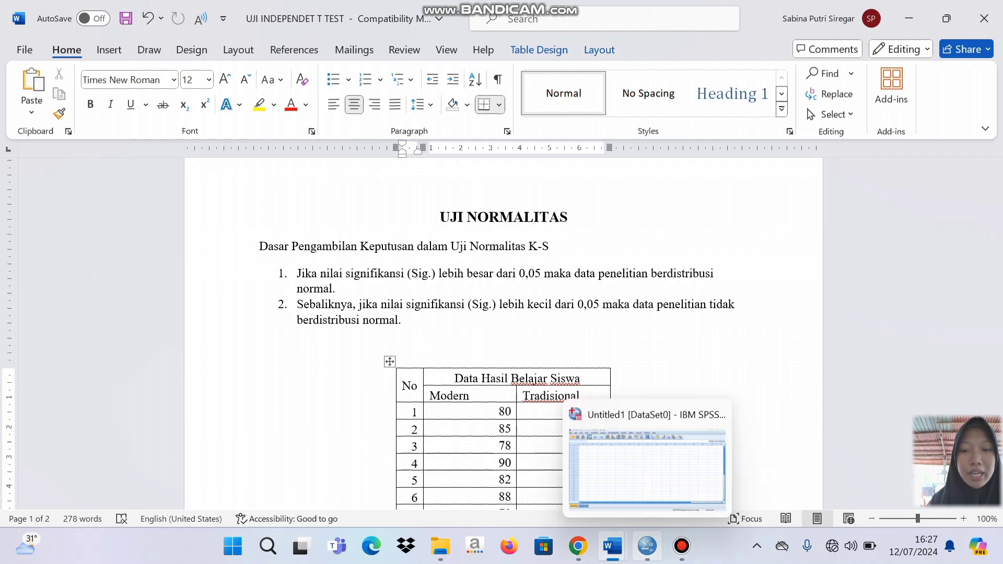
click(648, 546)
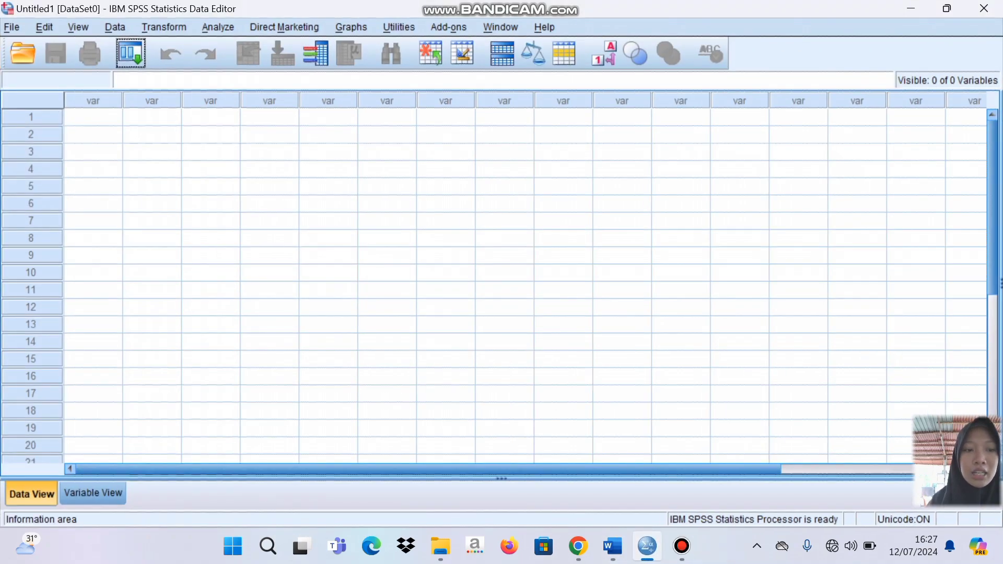
click(93, 493)
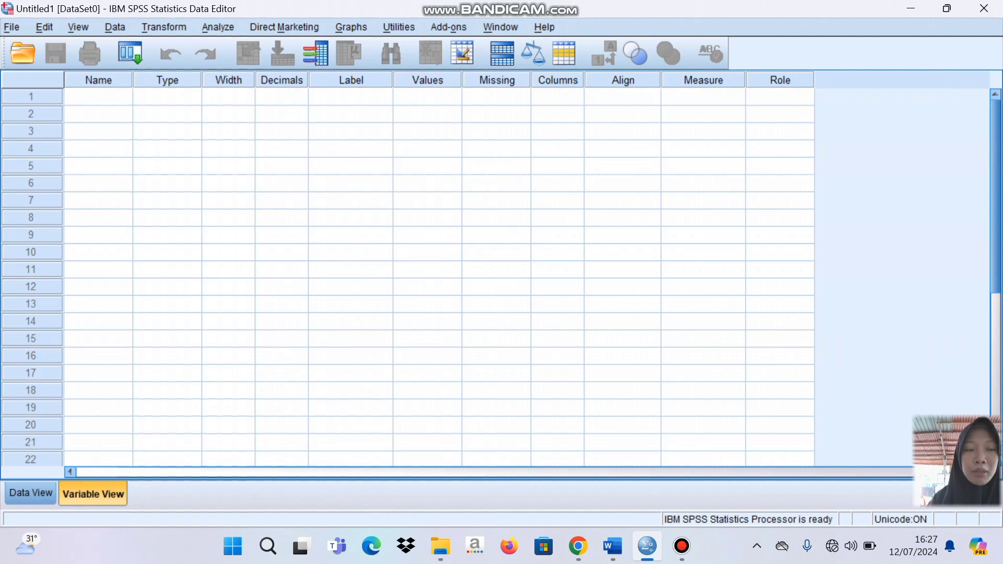
- Define the dataset's first variable with the name Modern
click(98, 97)
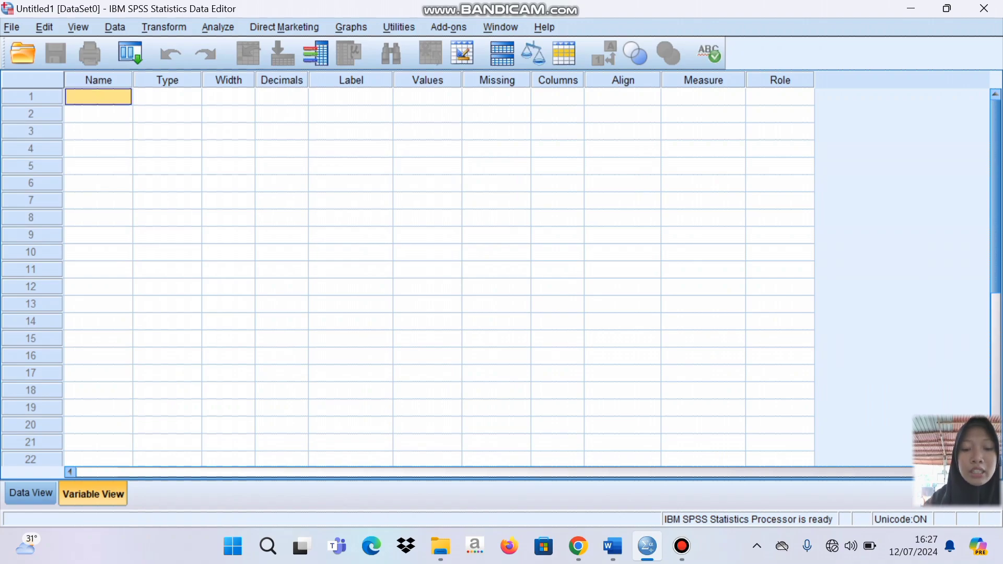
key(Caps_Lock)
text(M)
key(Caps_Lock)
text(od)
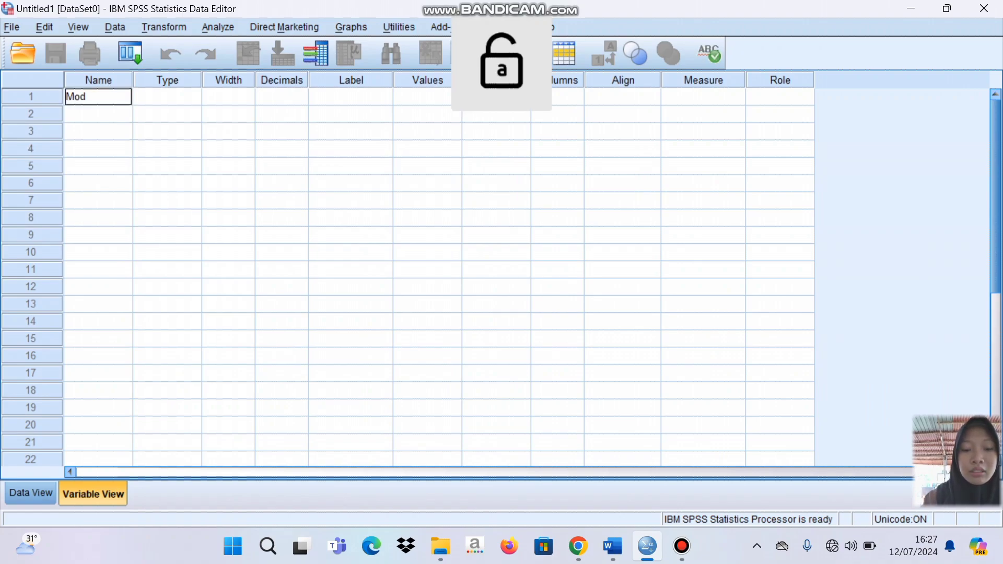
text(ern)
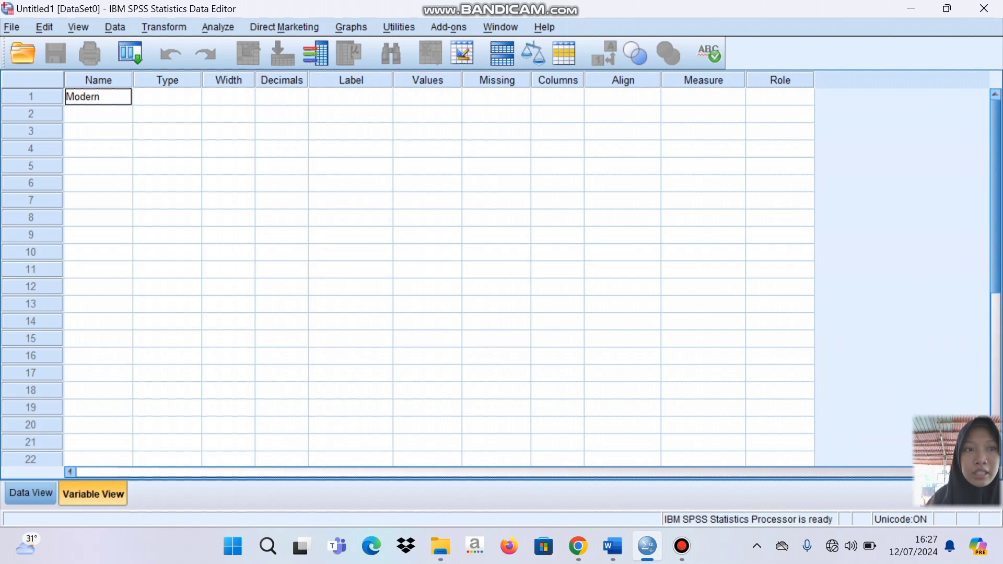
key(Return)
- Define a second variable with the name Tradisional below Modern
key(Caps_Lock)
text(T)
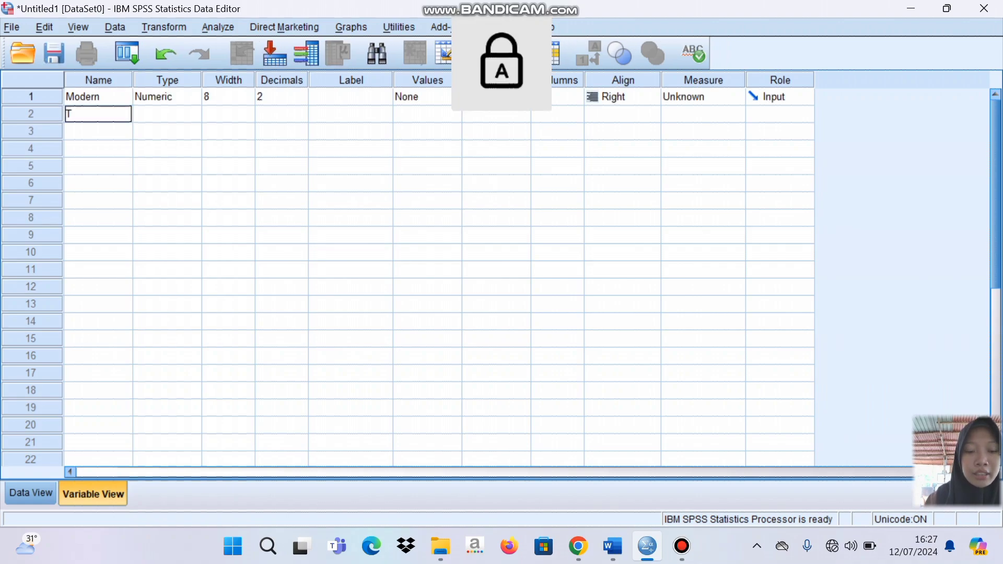
key(Caps_Lock)
text(radisional)
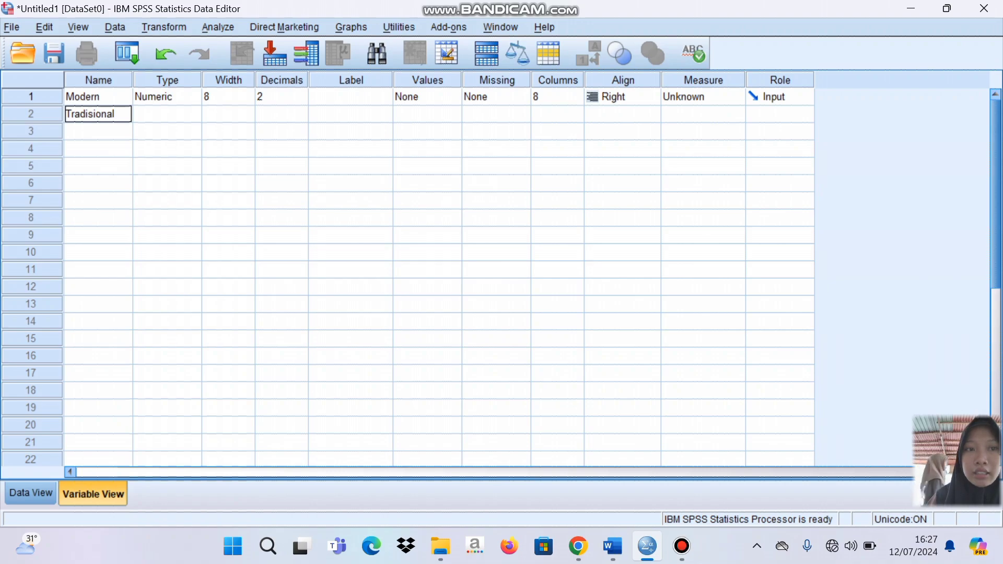
- Set the decimals of both the Modern and Tradisional variables to 0
click(281, 97)
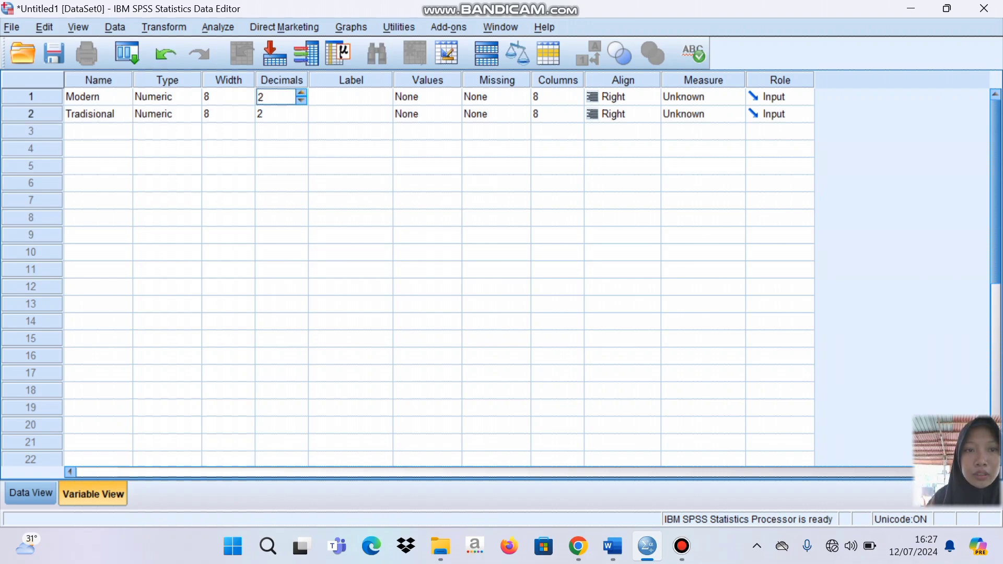
key(Delete)
text(0)
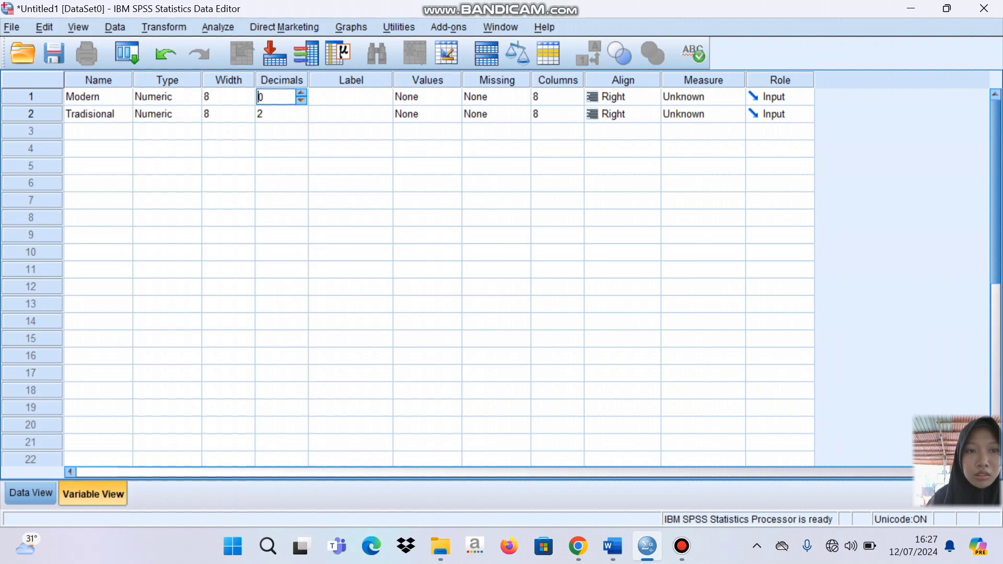
key(Return)
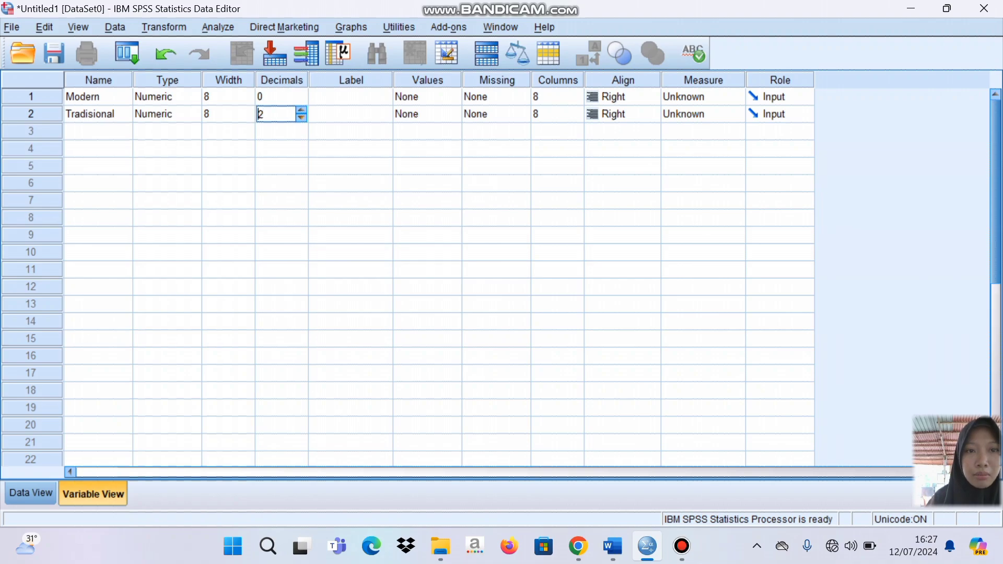
double_click(302, 118)
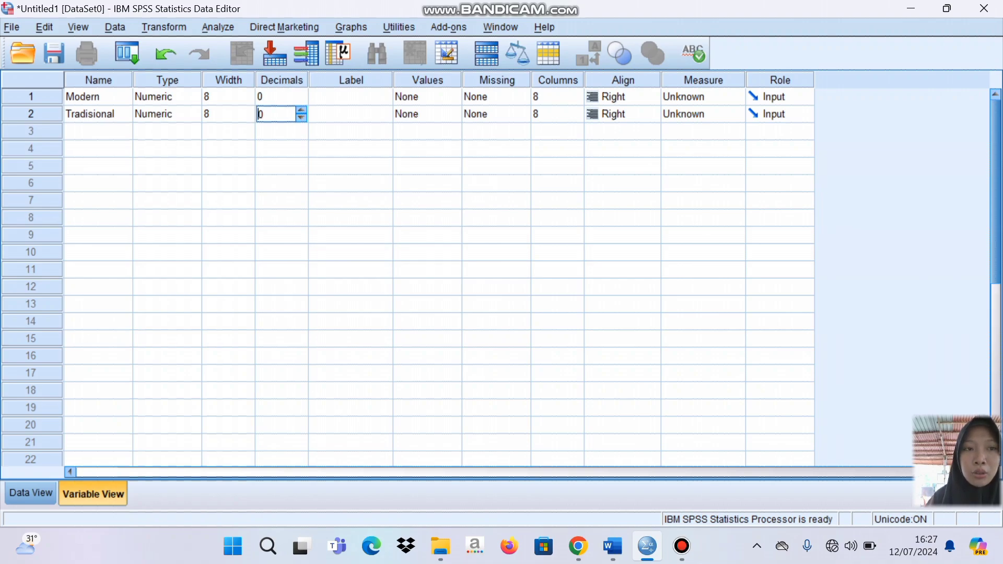
- Give the Modern variable the label "Metode Modern"
click(350, 97)
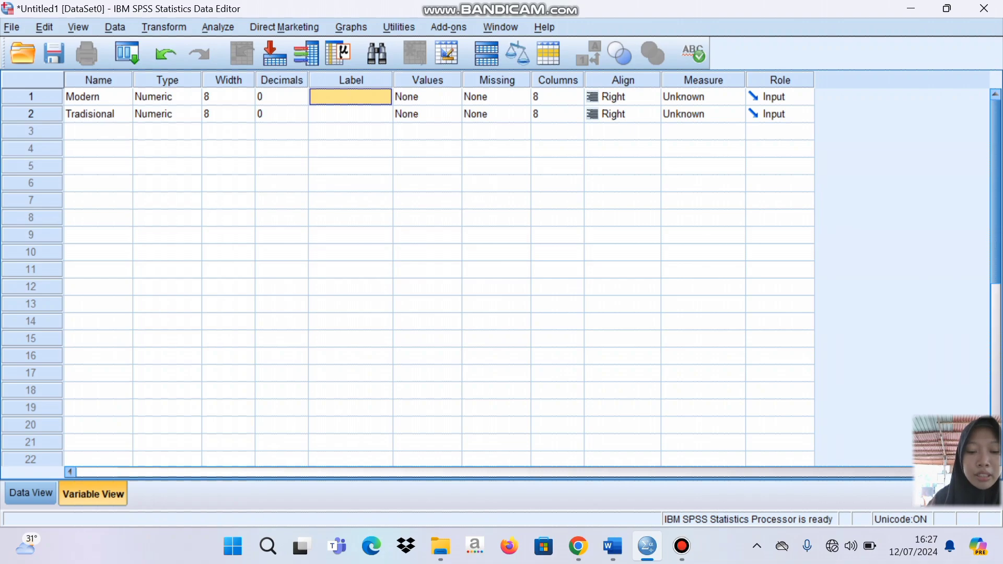
key(Caps_Lock)
text(M)
key(Caps_Lock)
text(etode)
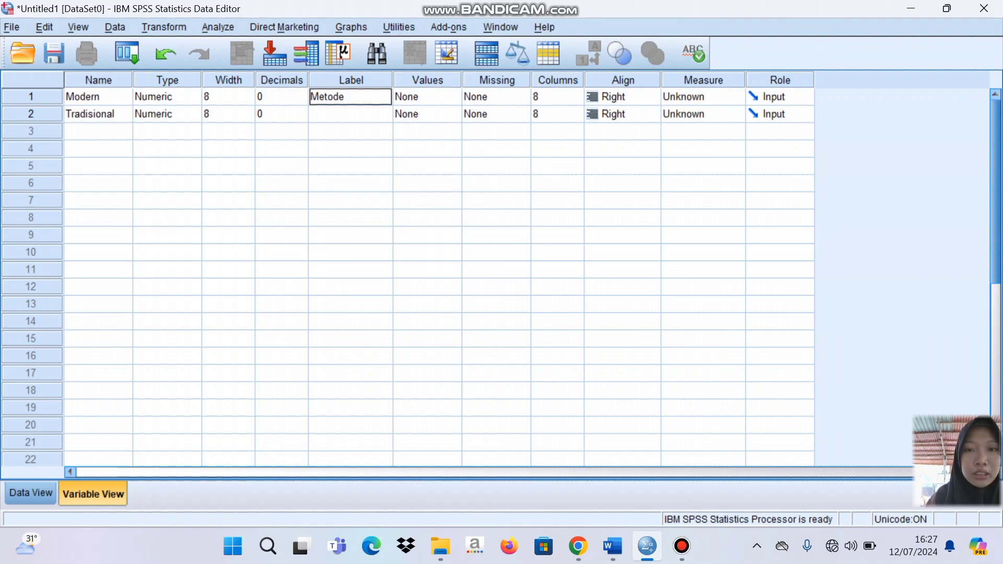
key(Caps_Lock)
text(M)
key(Caps_Lock)
text(oder)
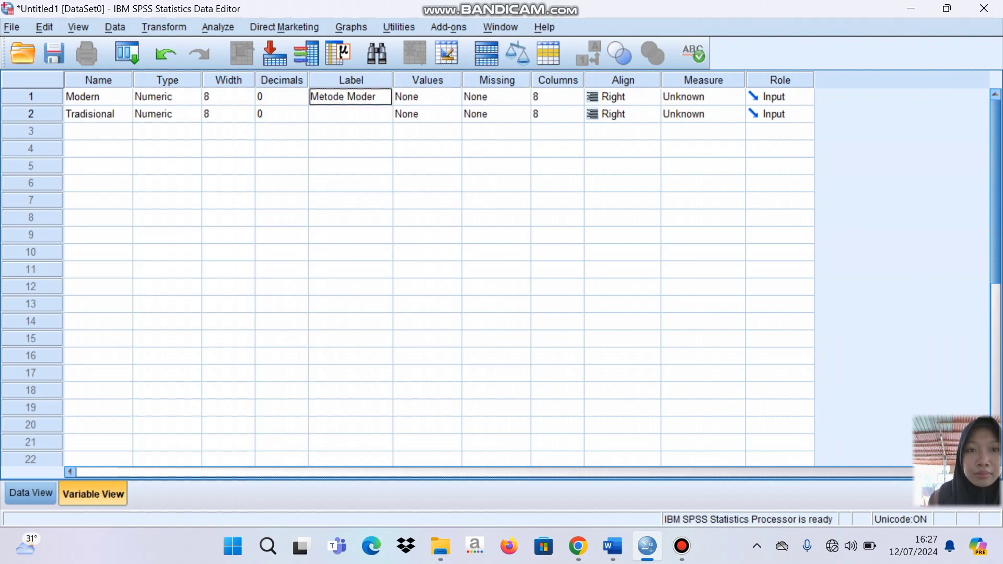
text(n)
key(Return)
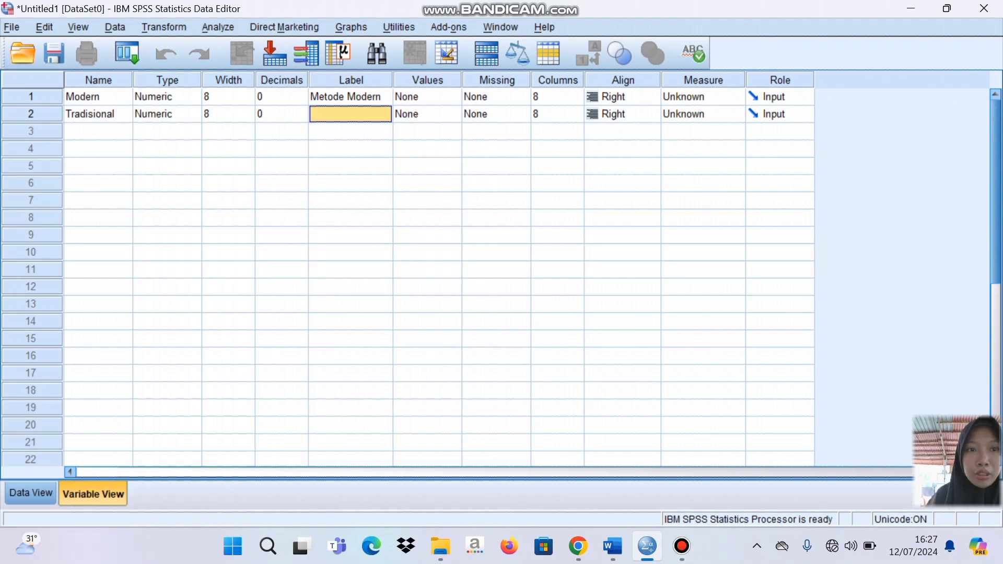
- Give the Tradisional variable the label "Metode Tradisional" and return to the dataset's data grid
key(Caps_Lock)
text(M)
key(Caps_Lock)
text(etode)
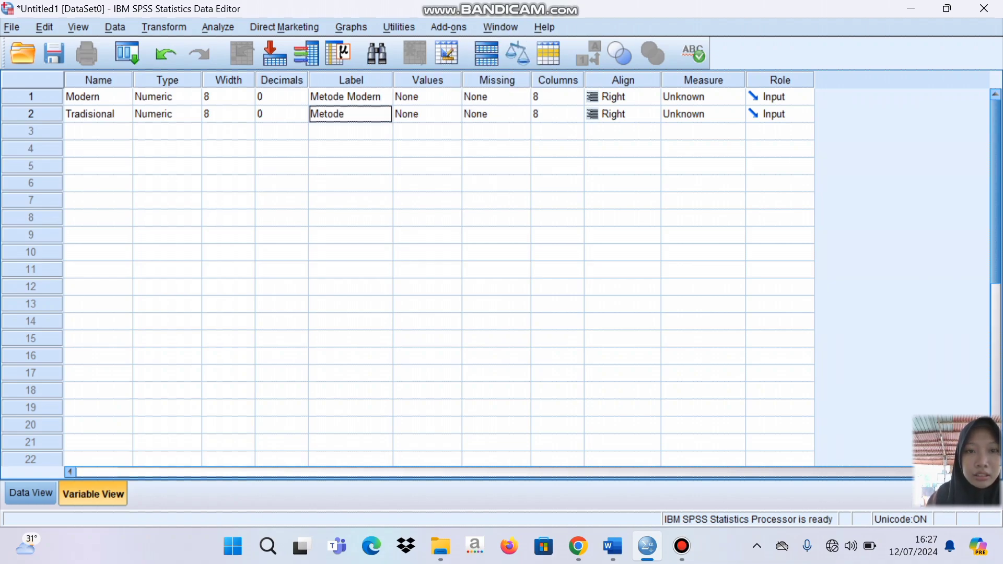
key(Caps_Lock)
text(T)
key(Caps_Lock)
text(r)
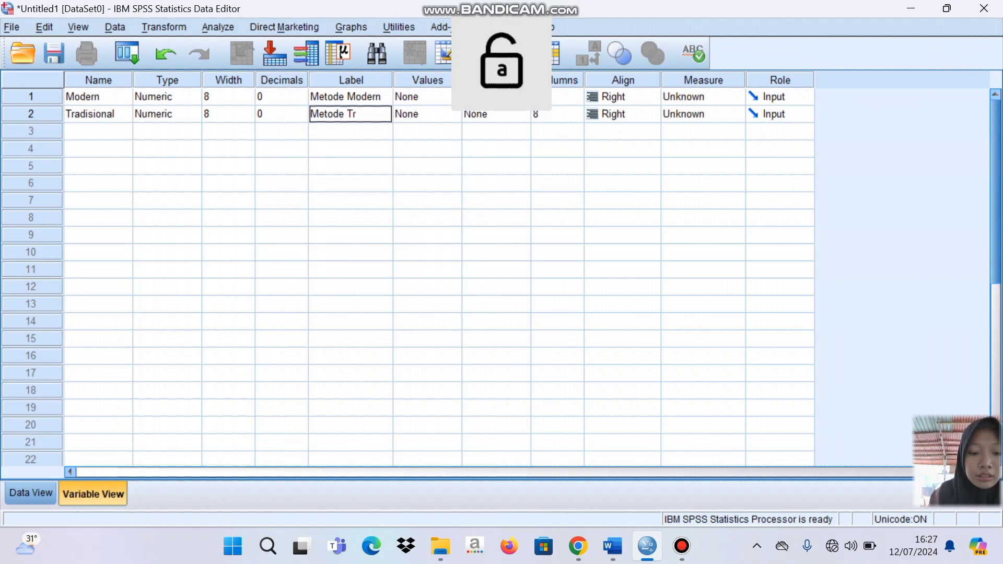
text(adisional)
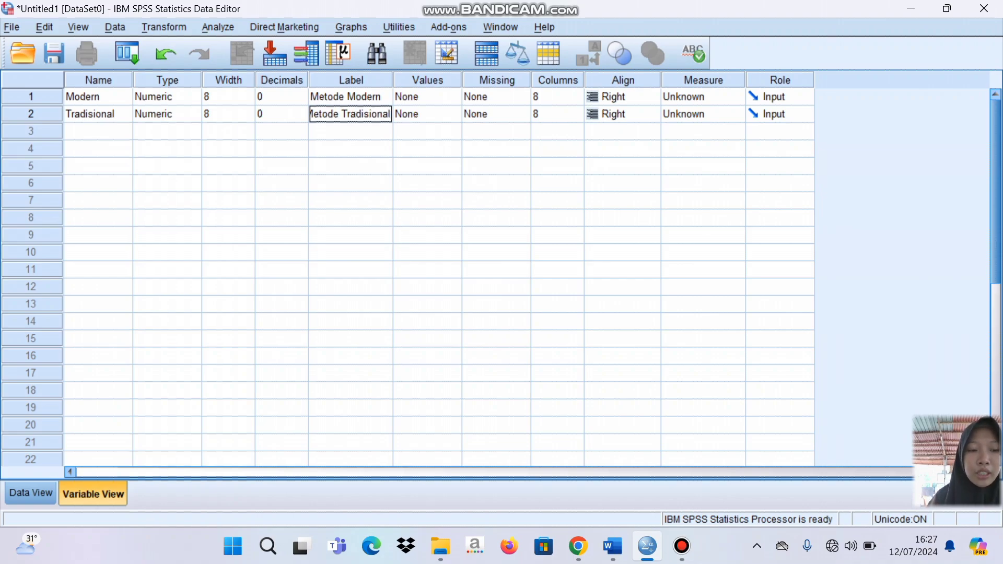
click(30, 493)
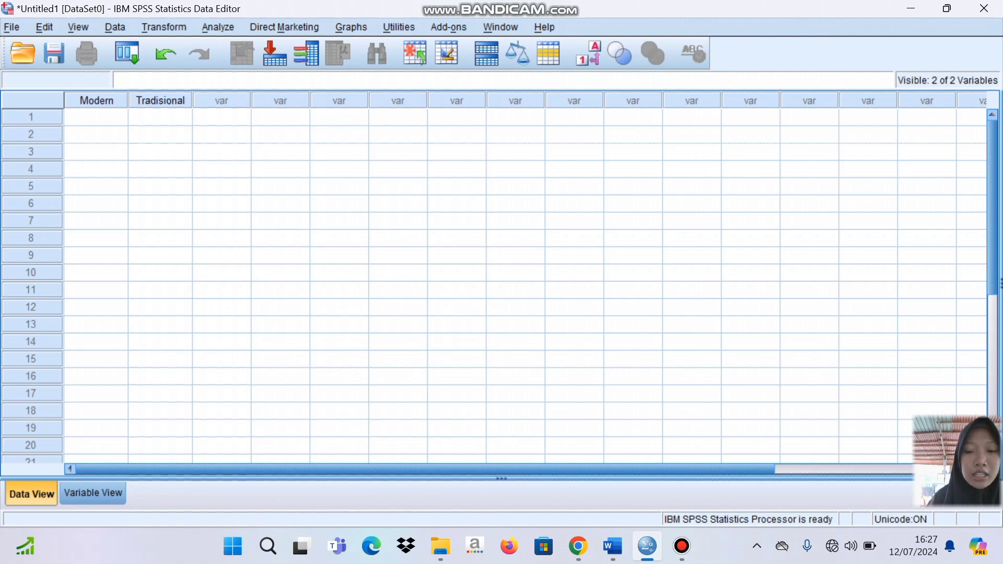
- Switch to the Word document UJI INDEPENDET T TEST and copy the ten Modern scores from the Data Hasil Belajar Siswa table
mouse_move(612, 546)
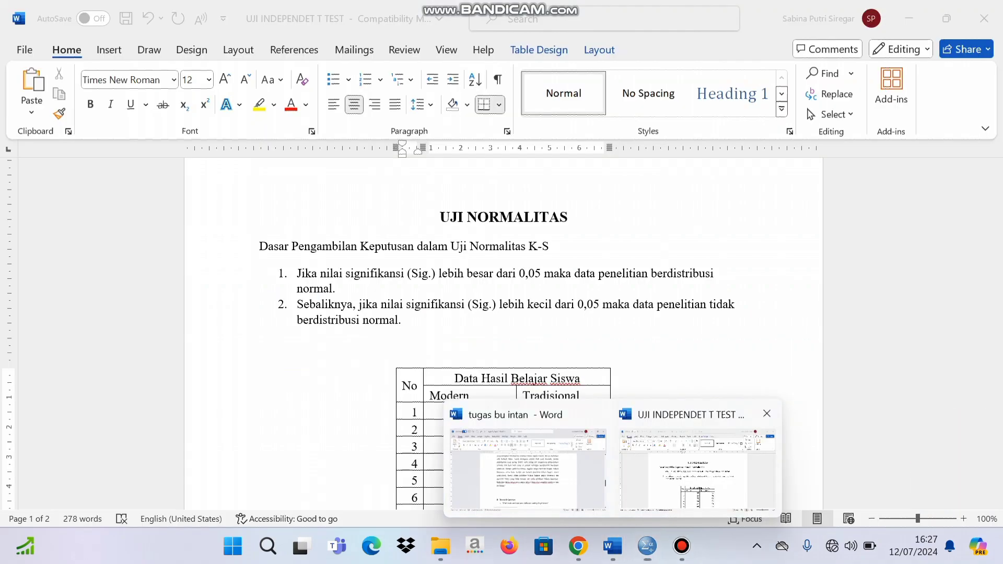
click(697, 460)
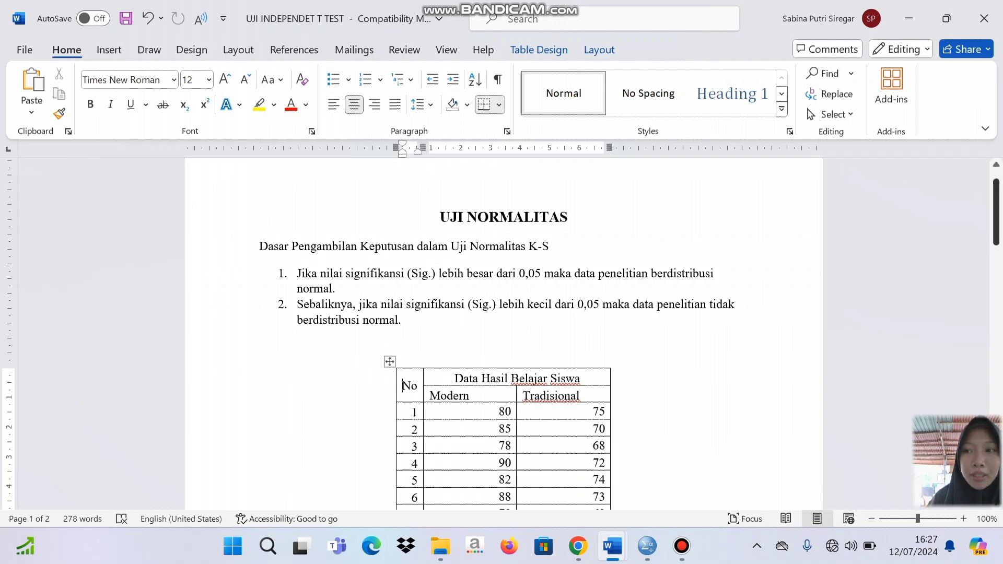
scroll(403, 385, down, 3)
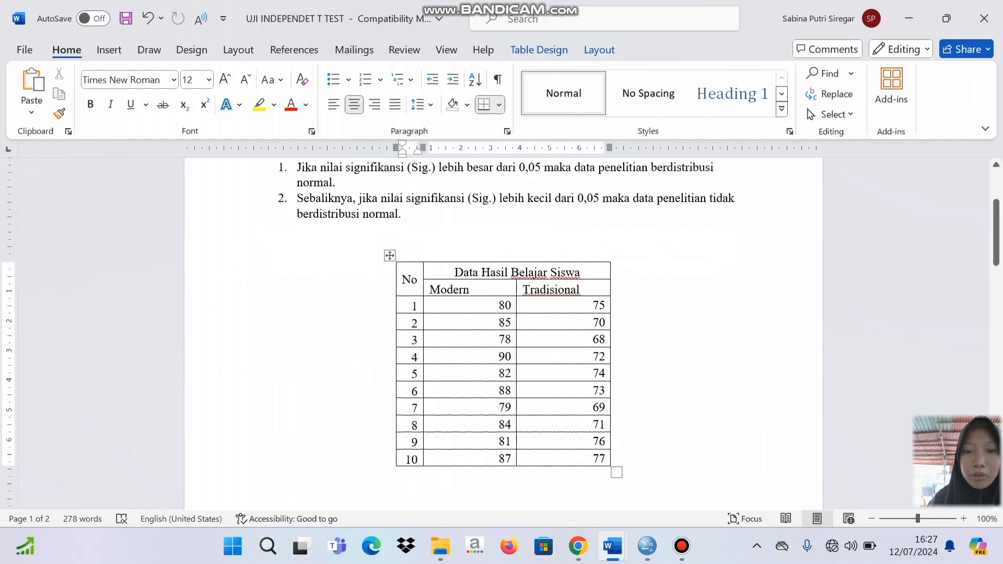
drag(486, 305, 505, 459)
right_click(478, 457)
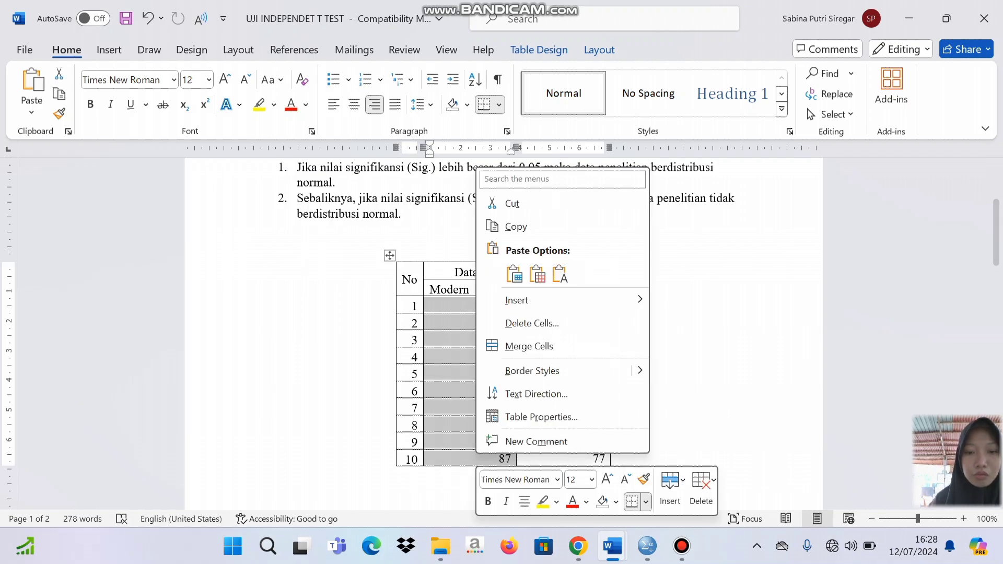
click(516, 226)
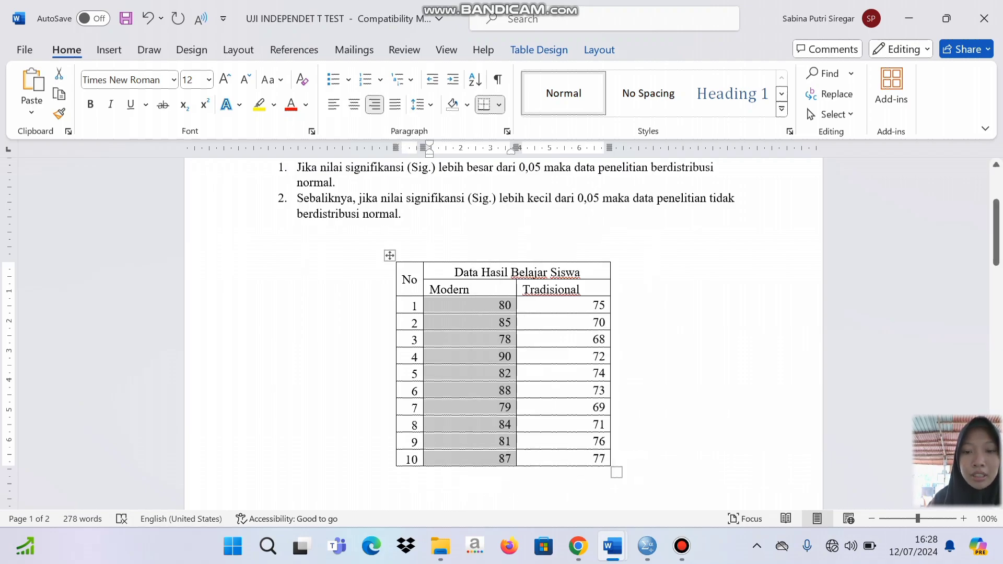
- Switch to SPSS and paste the copied scores into the Modern column starting at row 1
click(647, 546)
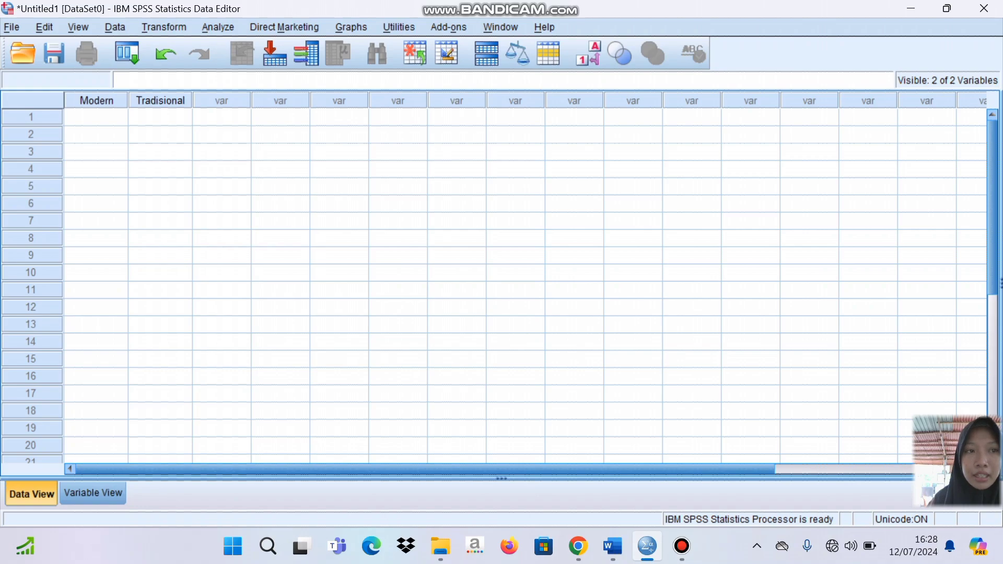
click(97, 118)
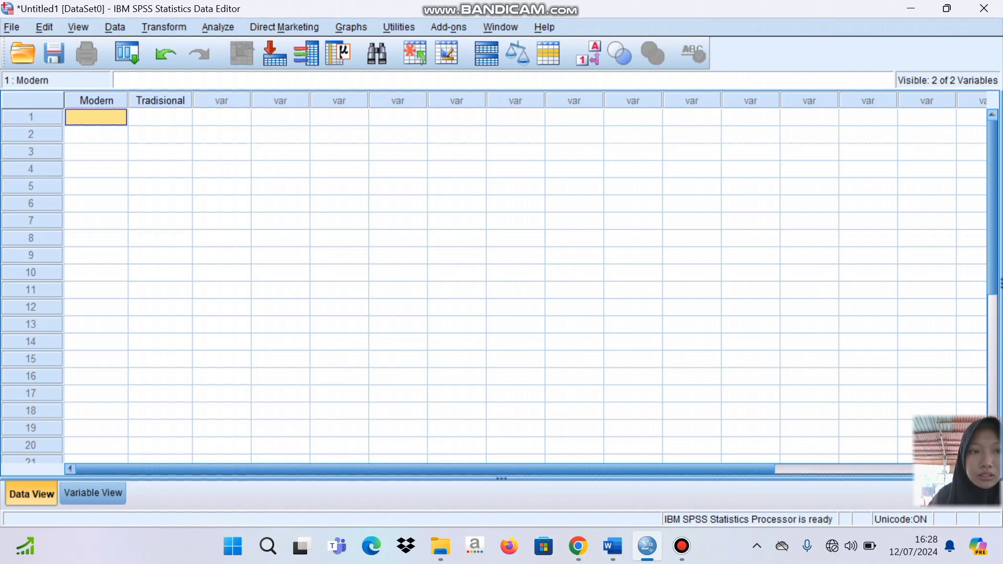
key(ctrl+v)
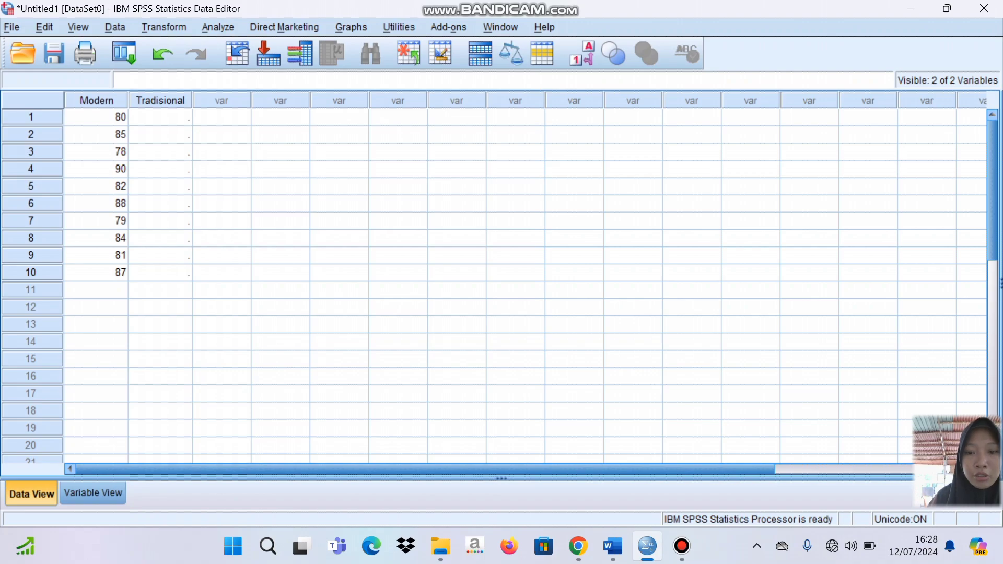
- Return to the Word document UJI INDEPENDET T TEST and copy the ten Tradisional scores from the table
mouse_move(648, 546)
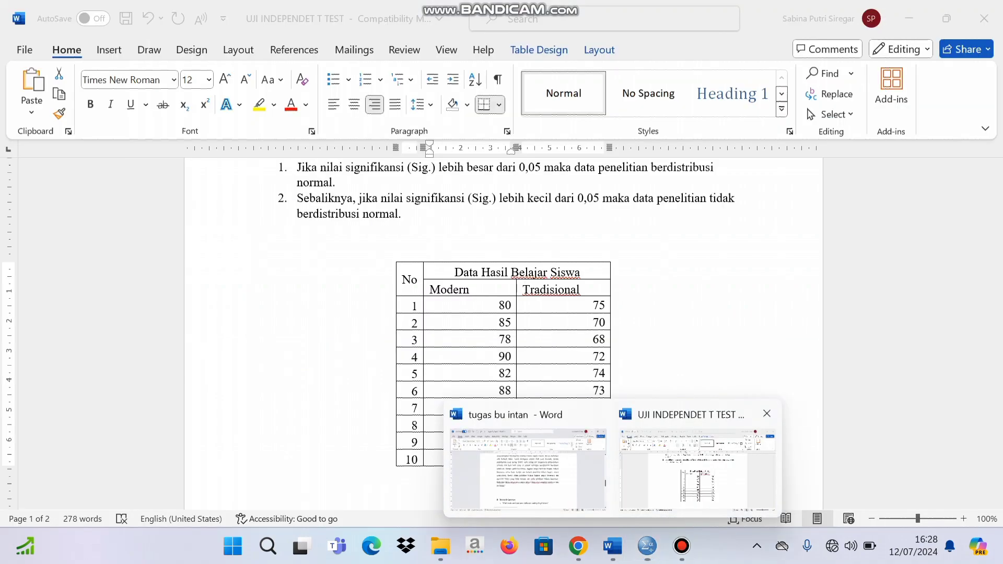
click(694, 470)
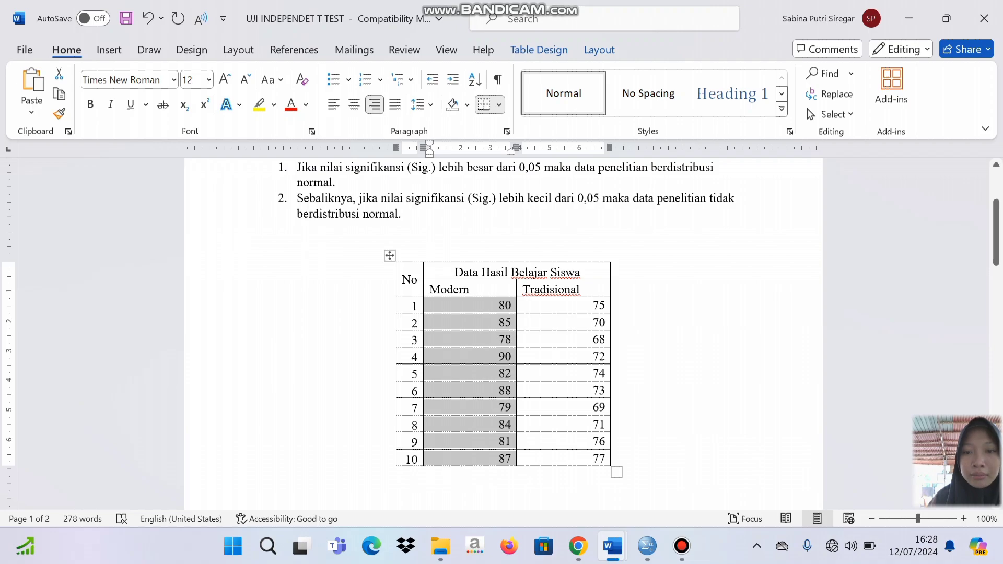
drag(562, 305, 575, 458)
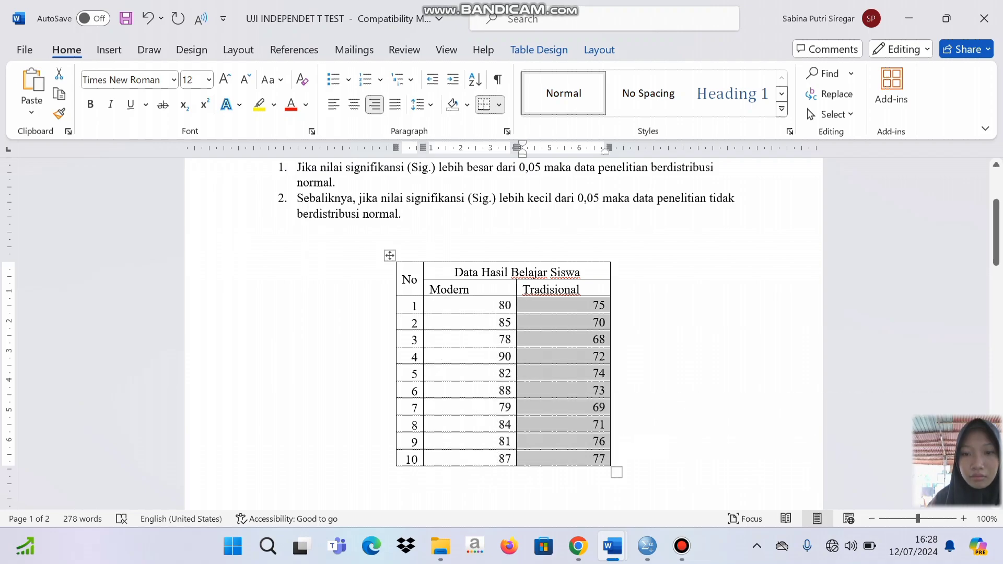
right_click(578, 458)
click(616, 220)
- Switch back to SPSS and paste the copied scores into the Tradisional column starting at row 1
mouse_move(648, 546)
click(647, 470)
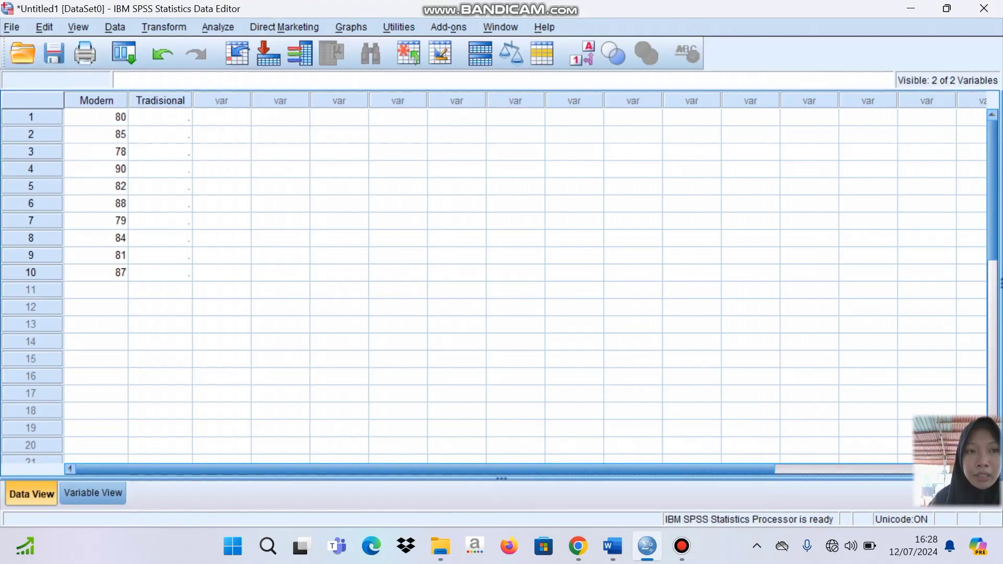
click(161, 117)
key(ctrl+v)
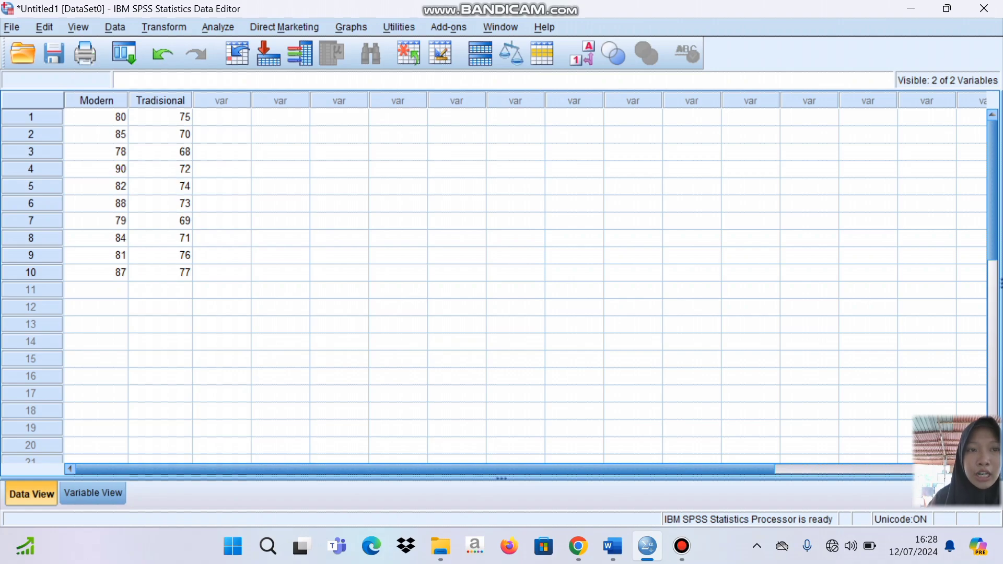
- Set up a linear regression with Metode Tradisional as the dependent variable and Metode Modern as the independent variable
click(218, 27)
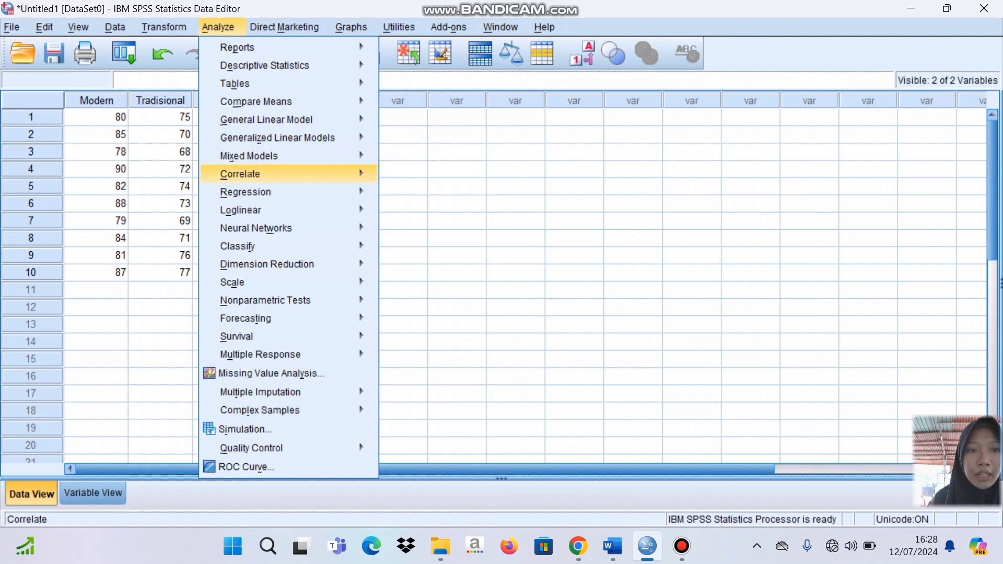
mouse_move(246, 192)
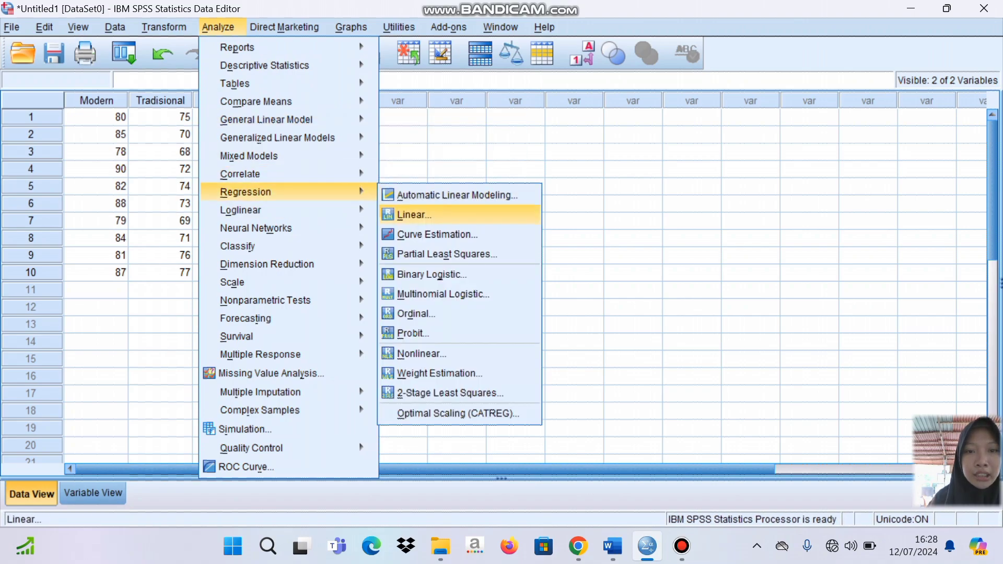
click(414, 214)
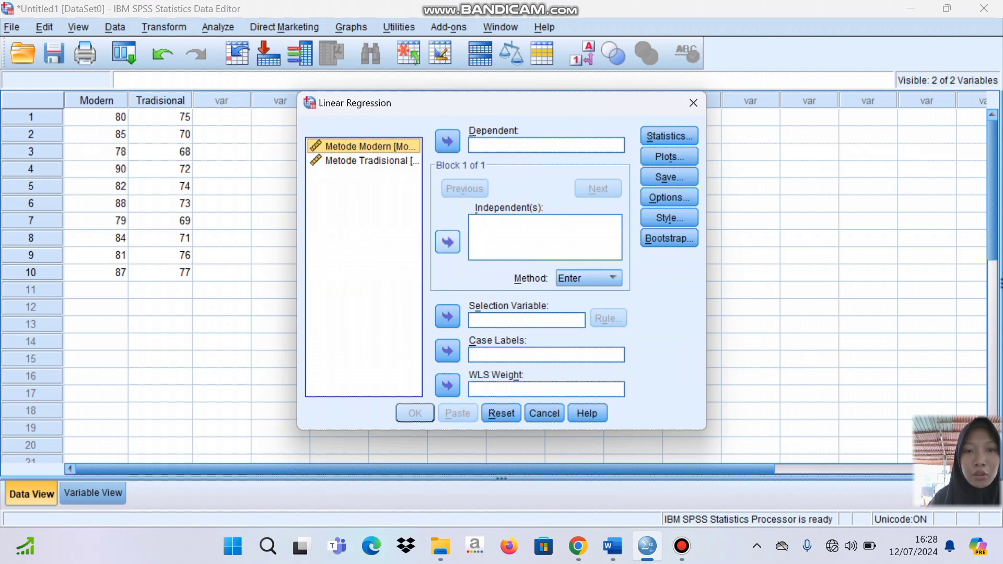
click(448, 242)
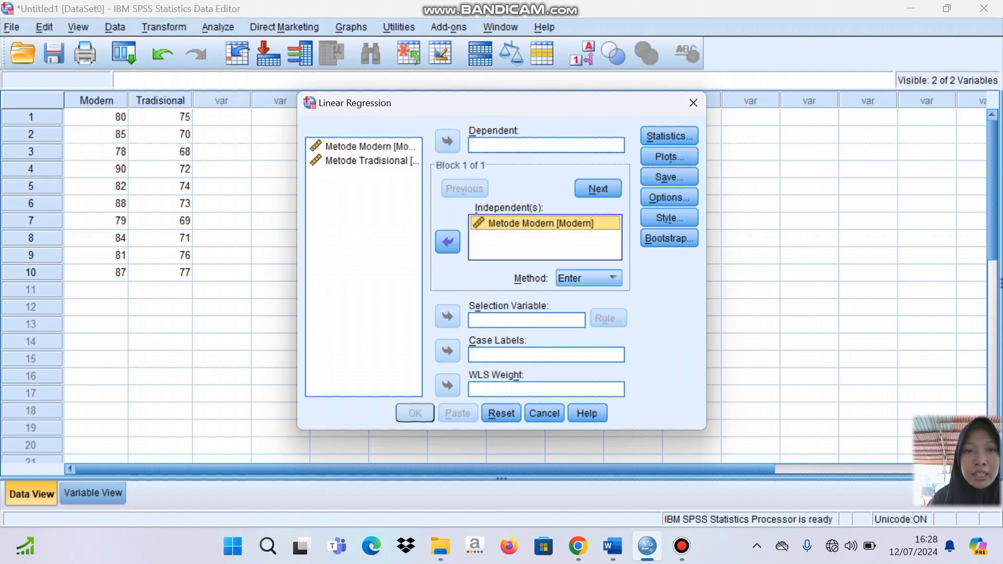
click(364, 161)
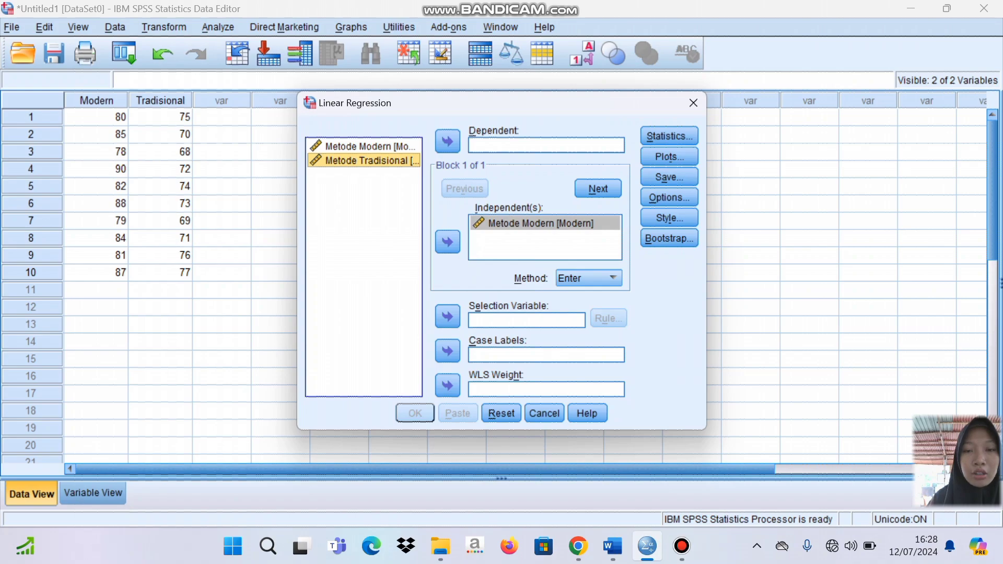
click(448, 141)
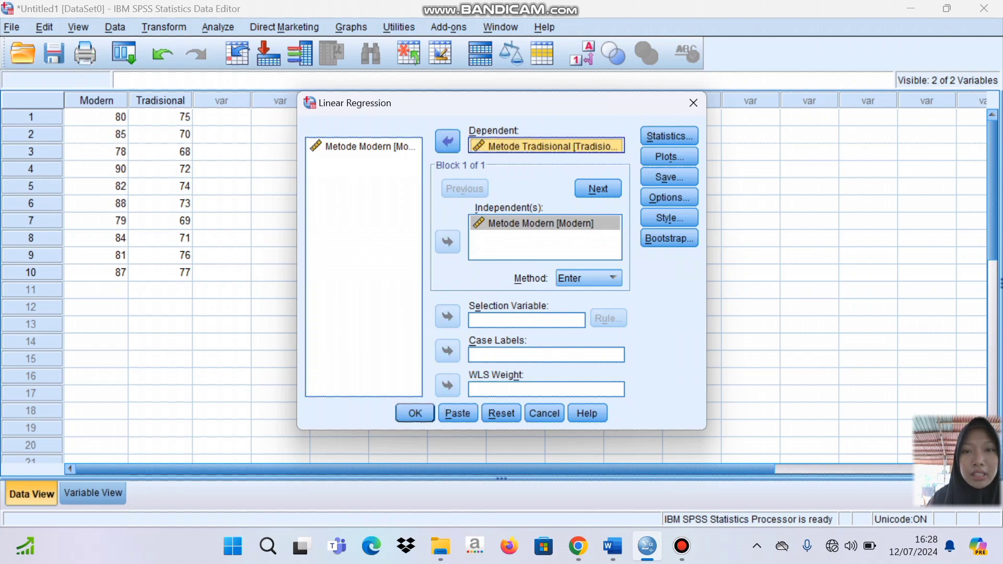
- Save the unstandardized residuals with the regression, run it, and return to the Data Editor
click(670, 177)
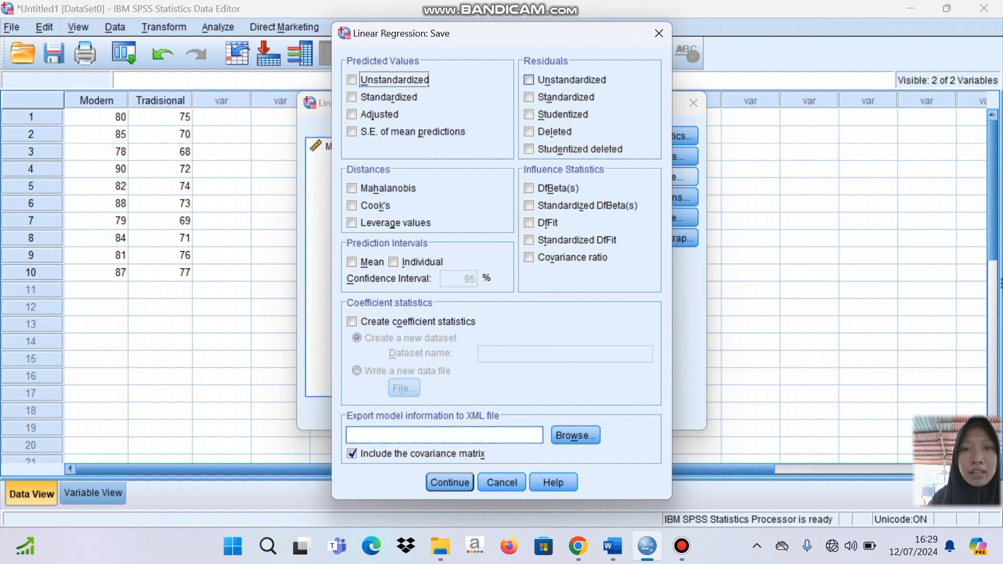
click(528, 80)
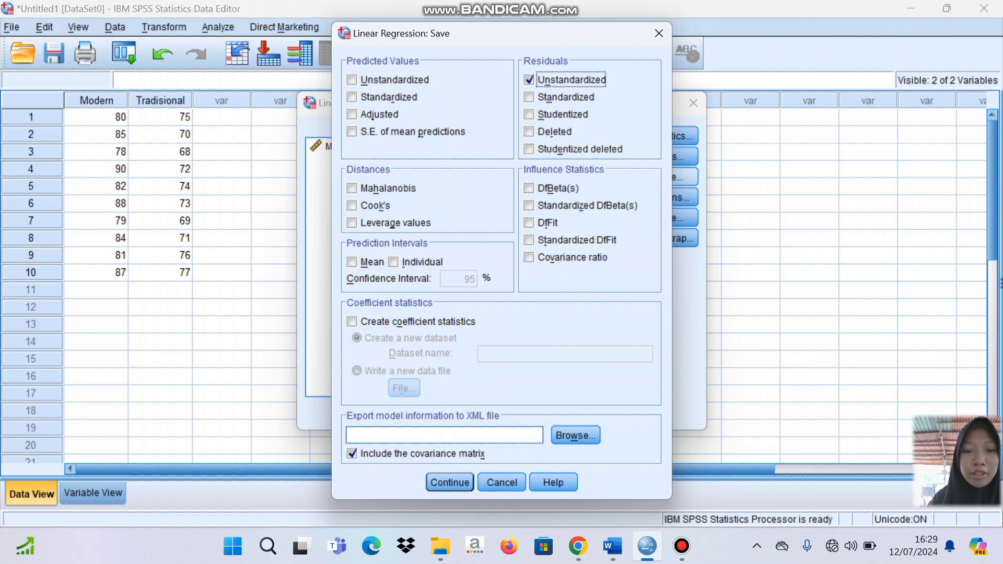
click(449, 483)
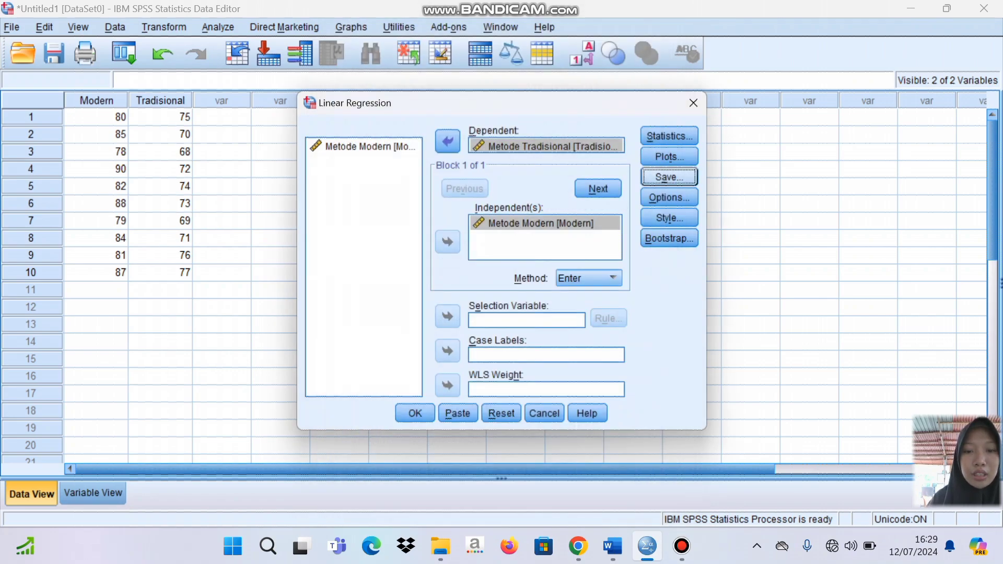
click(416, 414)
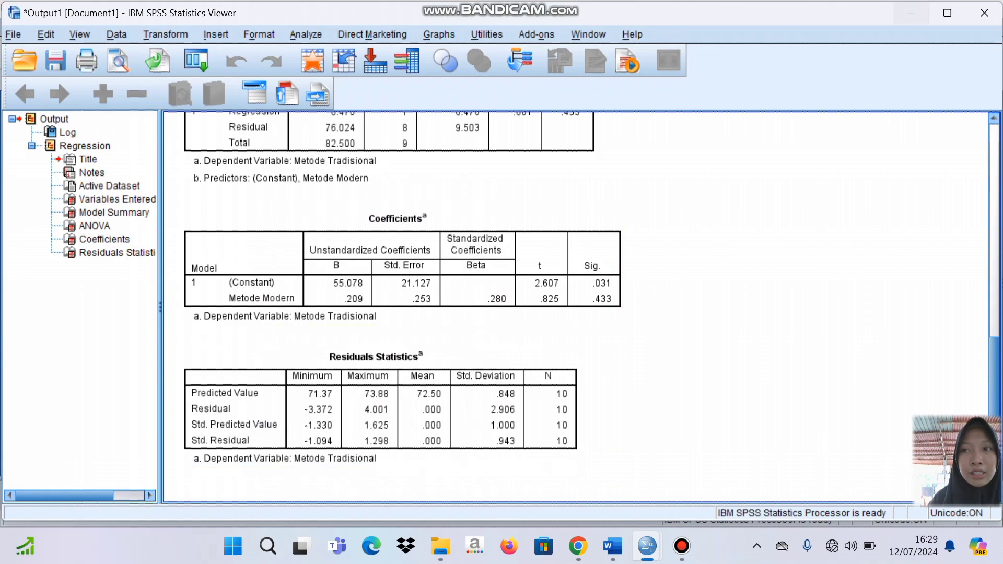
click(912, 13)
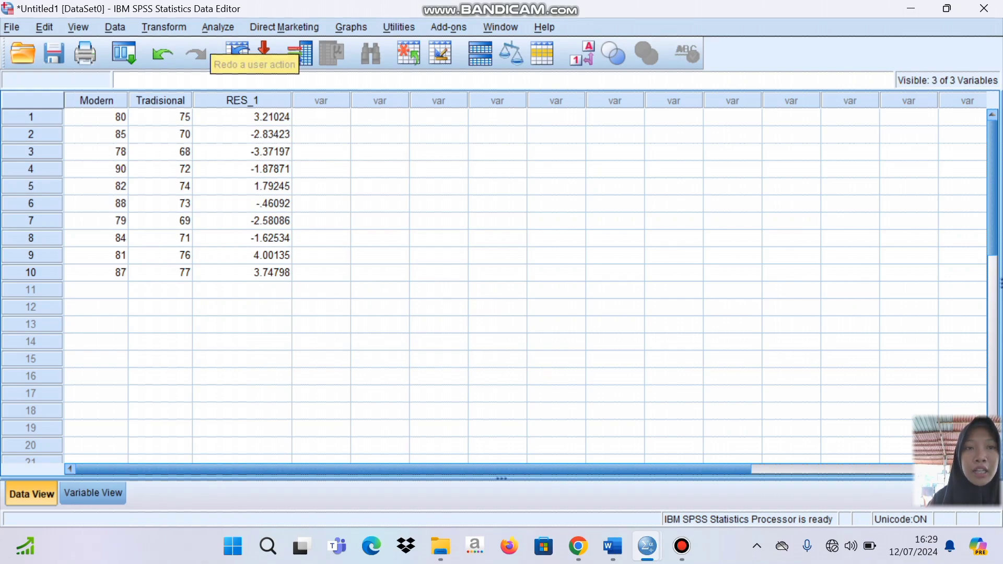
- Run a legacy one-sample Kolmogorov-Smirnov test on the unstandardized residual against the Normal distribution and view its results table
click(218, 26)
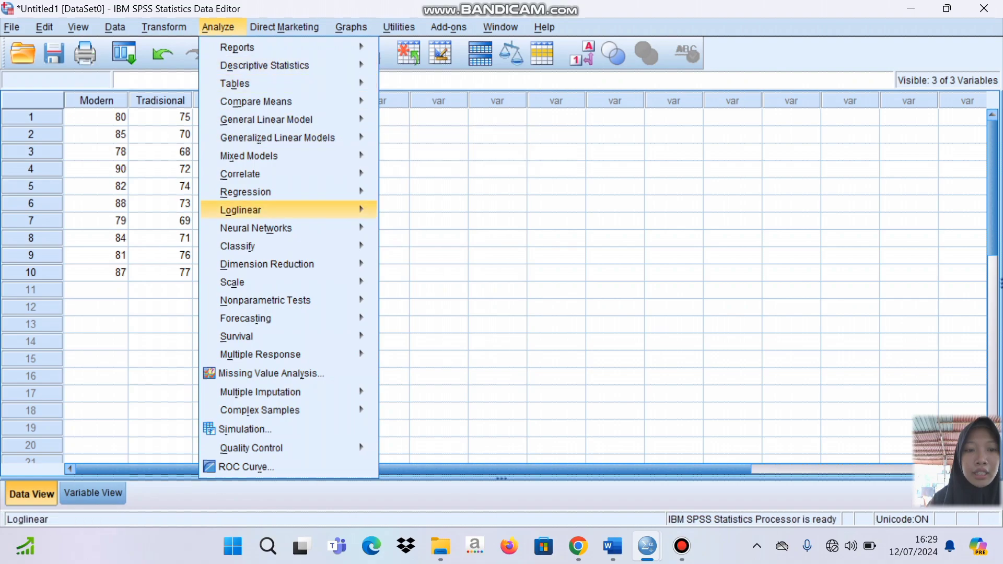
mouse_move(235, 283)
mouse_move(261, 300)
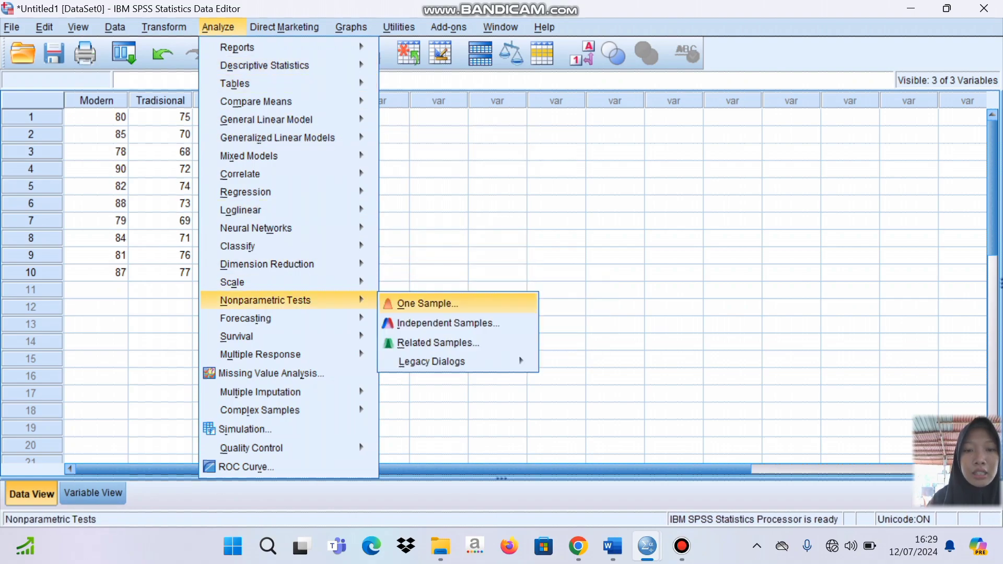
mouse_move(432, 361)
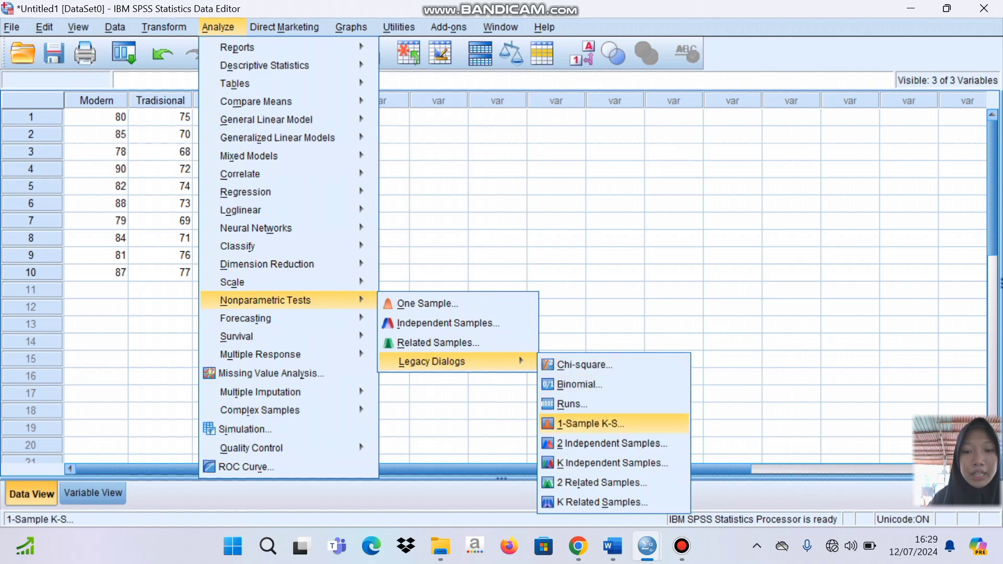
click(591, 424)
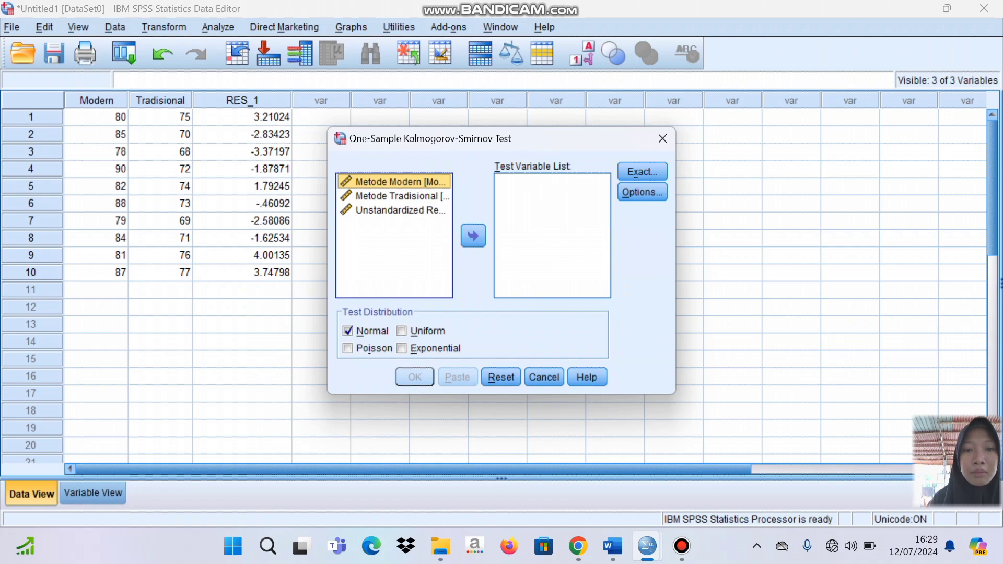
click(394, 210)
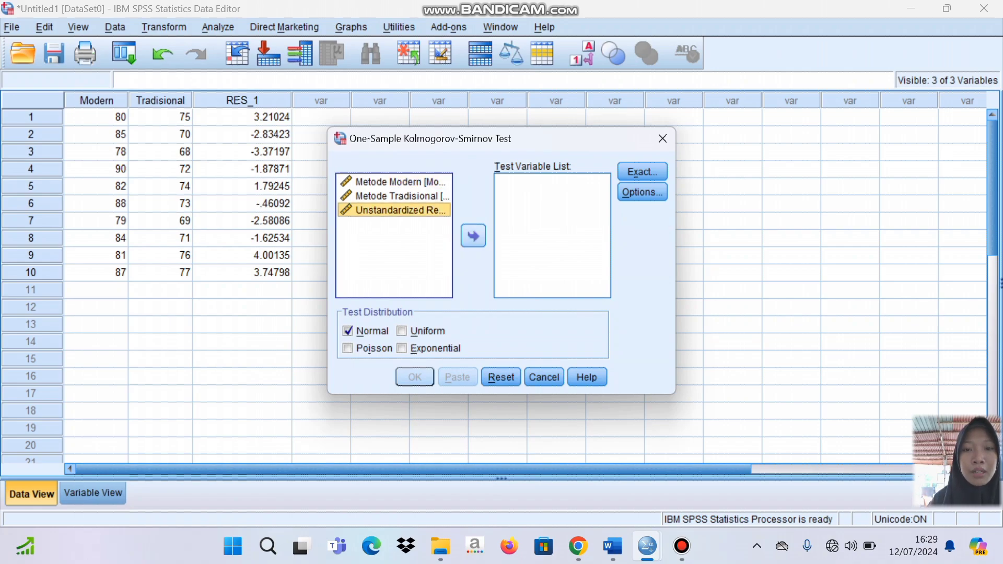
click(473, 236)
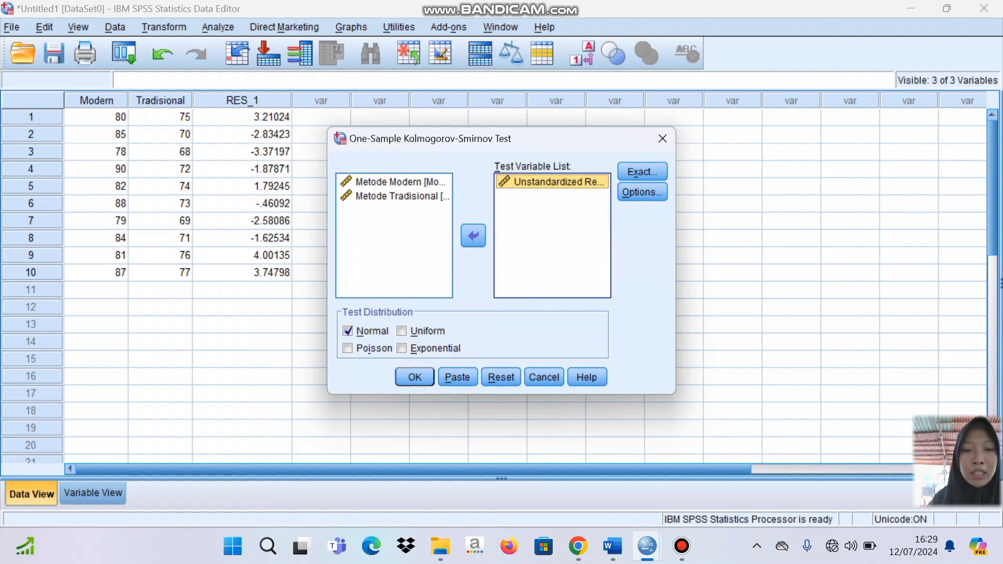
click(414, 377)
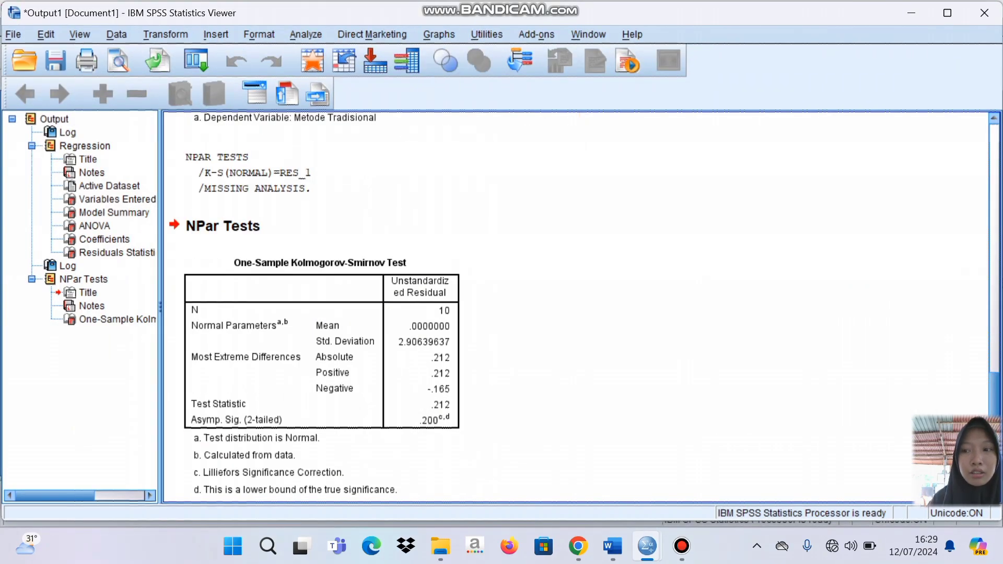
mouse_move(994, 412)
mouse_down()
mouse_move(994, 358)
mouse_move(995, 420)
mouse_up()
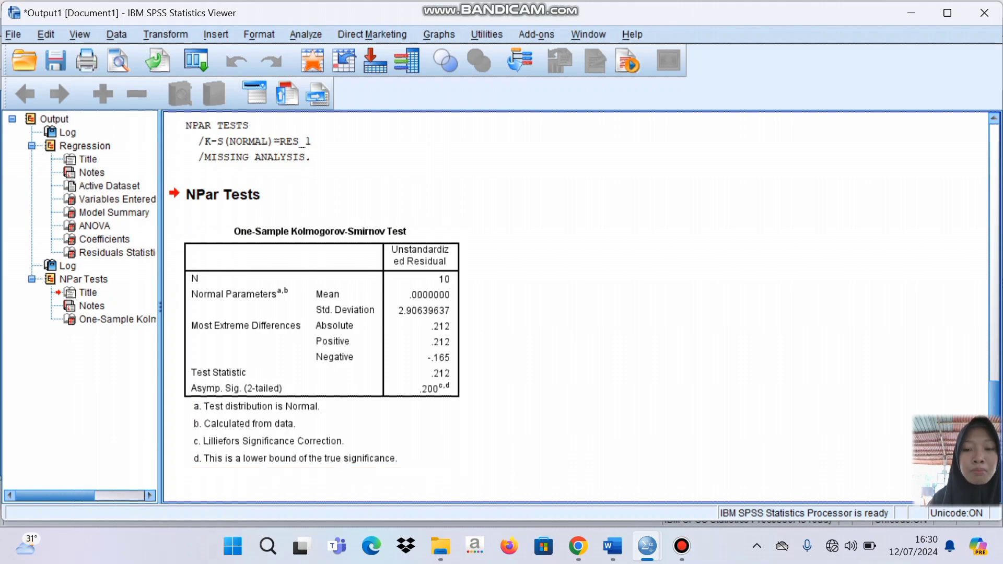
- Consult the K-S normality decision rules in the Word document UJI INDEPENDET T TEST and return to SPSS
click(612, 546)
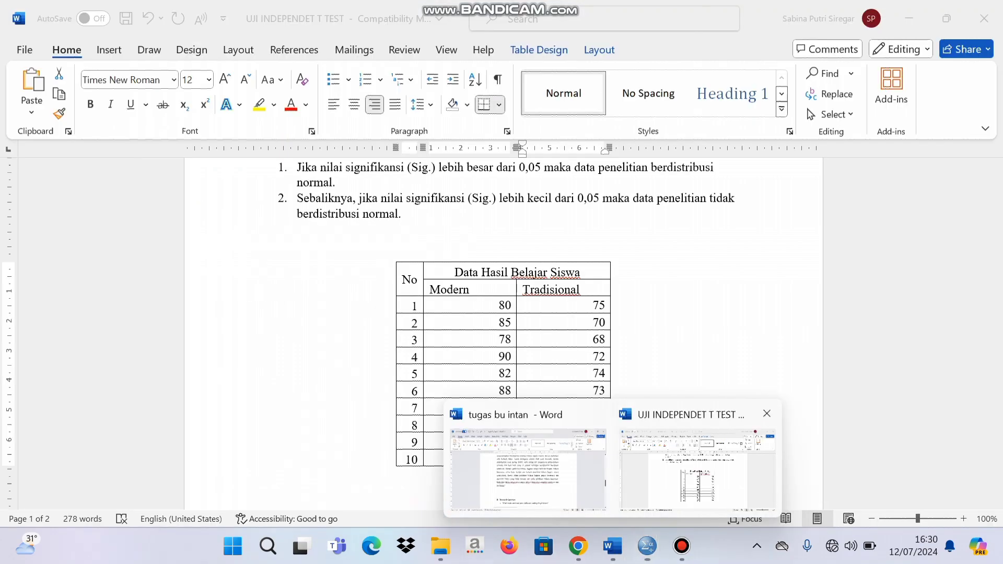
click(697, 465)
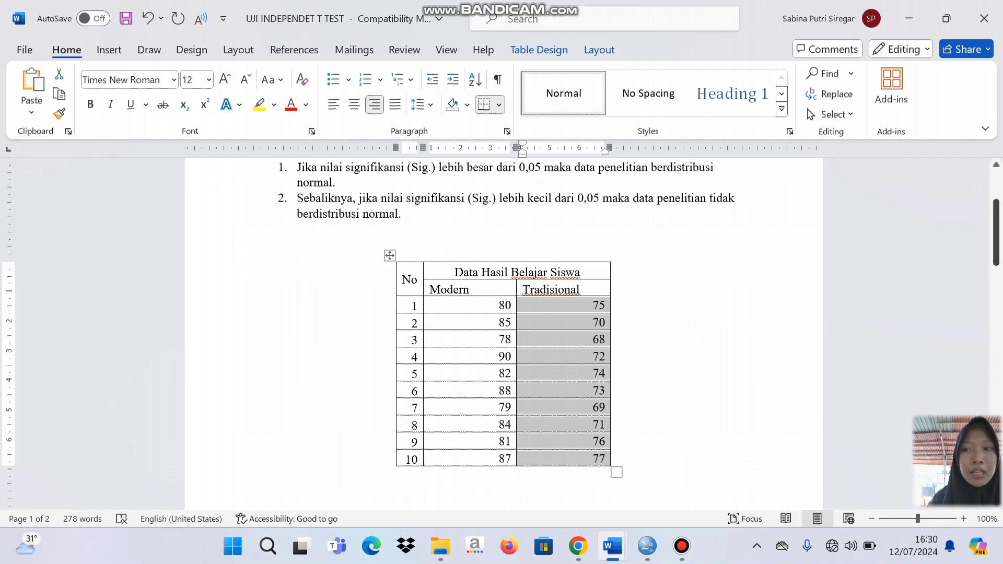
scroll(504, 334, up, 5)
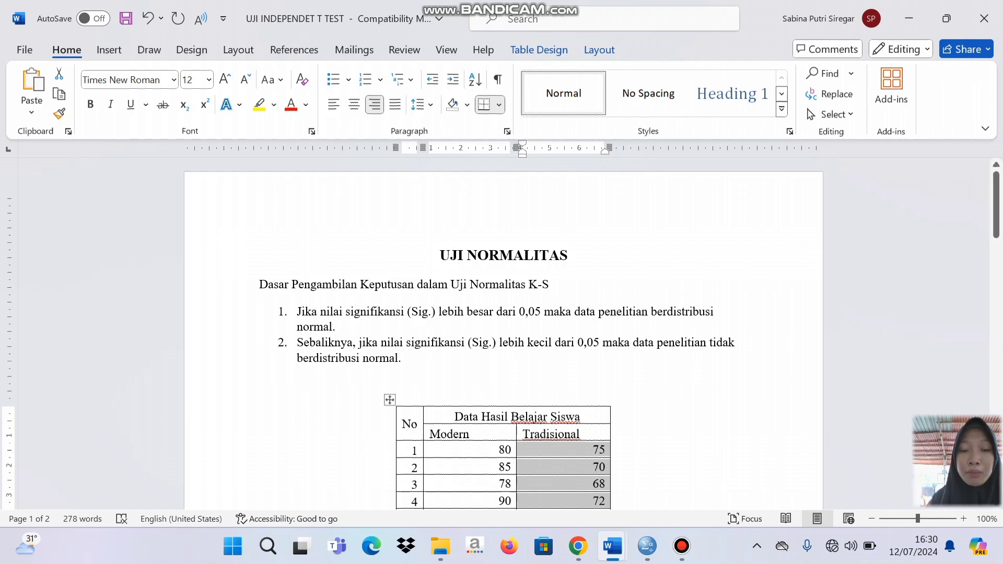
mouse_move(648, 546)
click(731, 460)
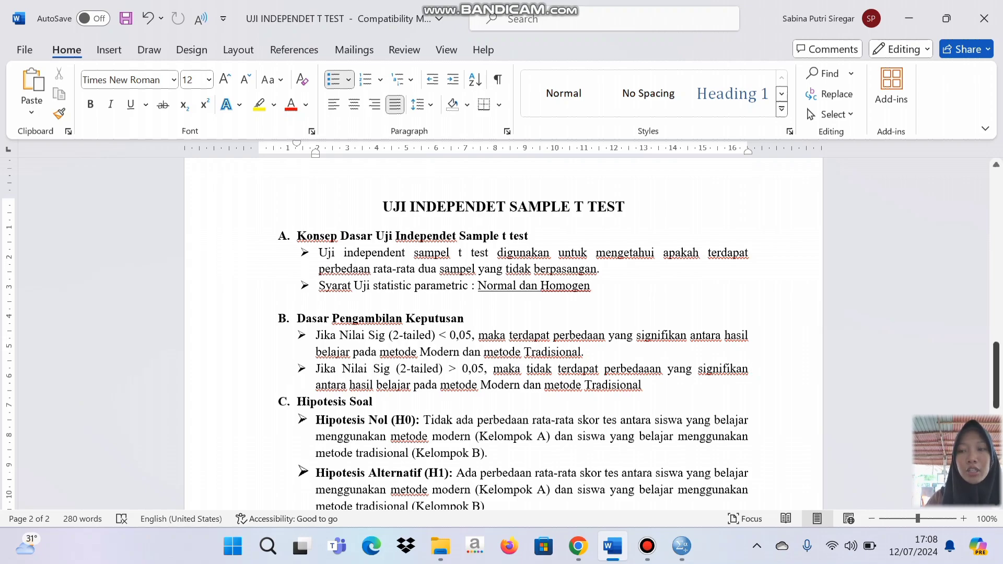
- Read the independent sample t test decision rules, hypotheses and Data Metode Belajar Siswa table in the Word document
drag(997, 374, 996, 394)
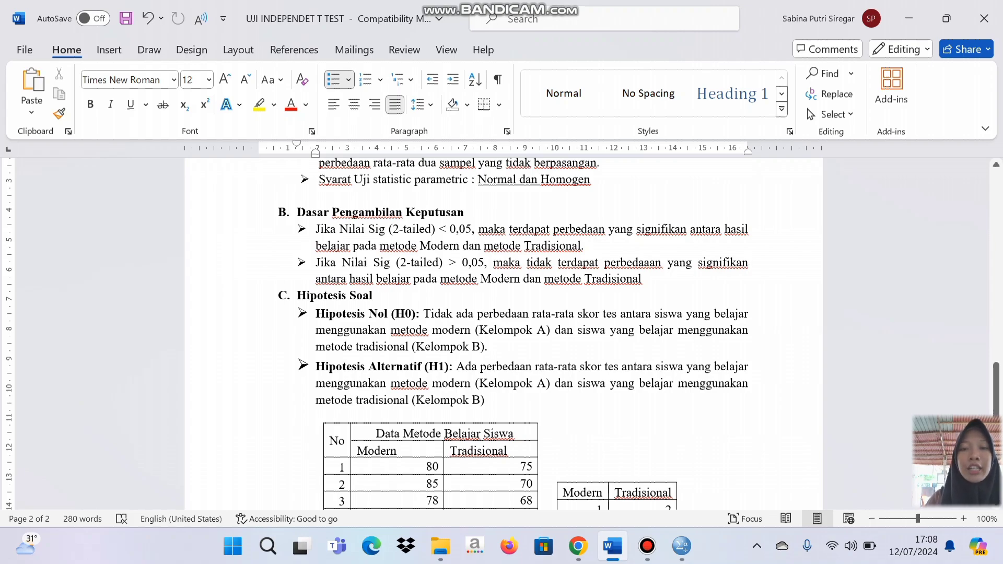
drag(996, 369, 997, 386)
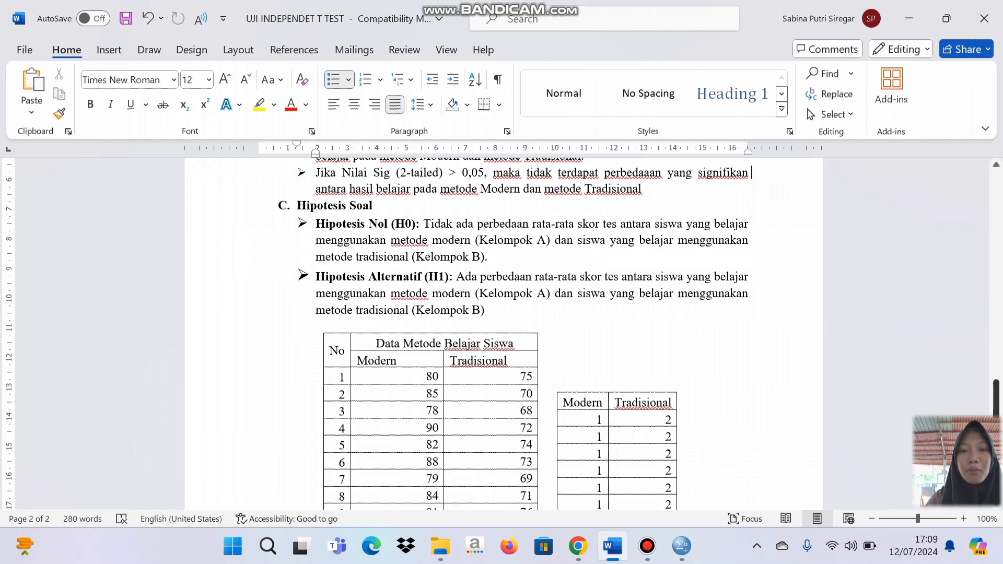
drag(996, 387, 997, 391)
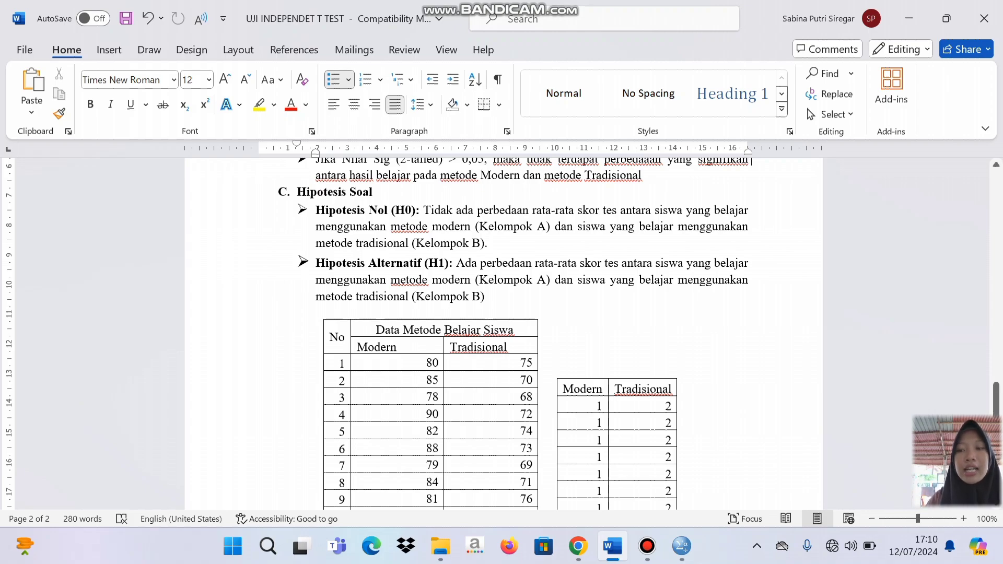
scroll(503, 335, down, 3)
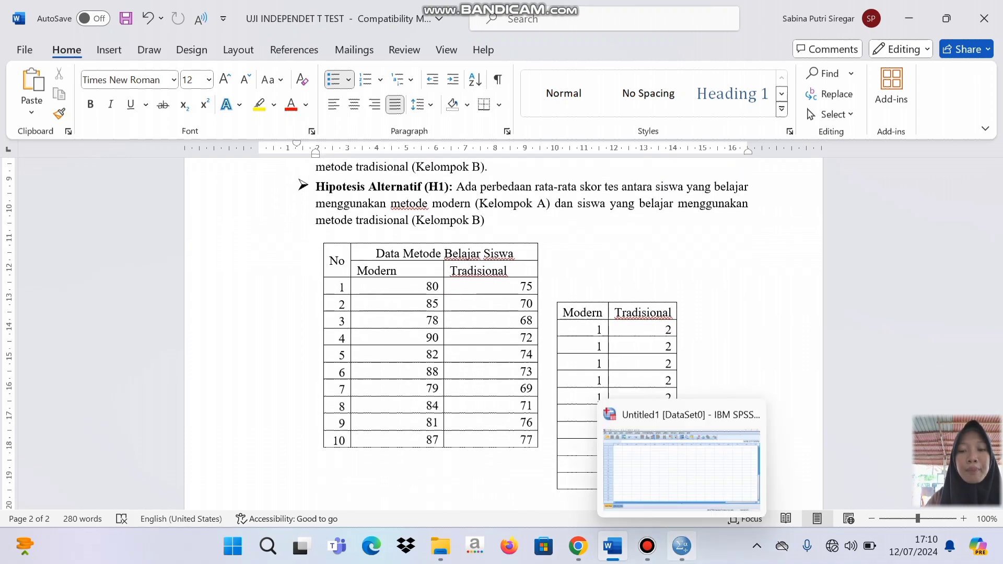
- Switch to the empty SPSS dataset and define the first variable with the name Hasil
click(682, 546)
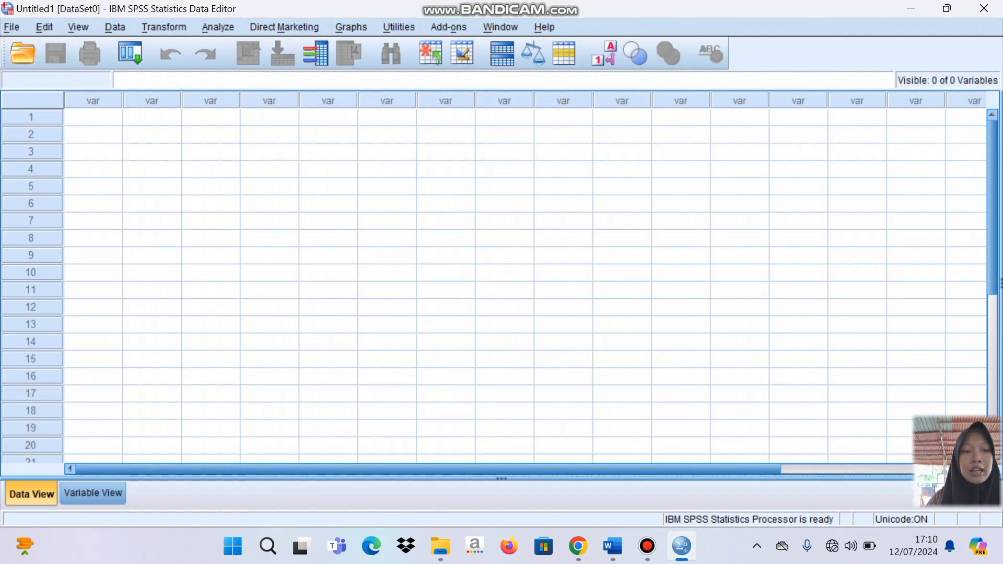
click(93, 493)
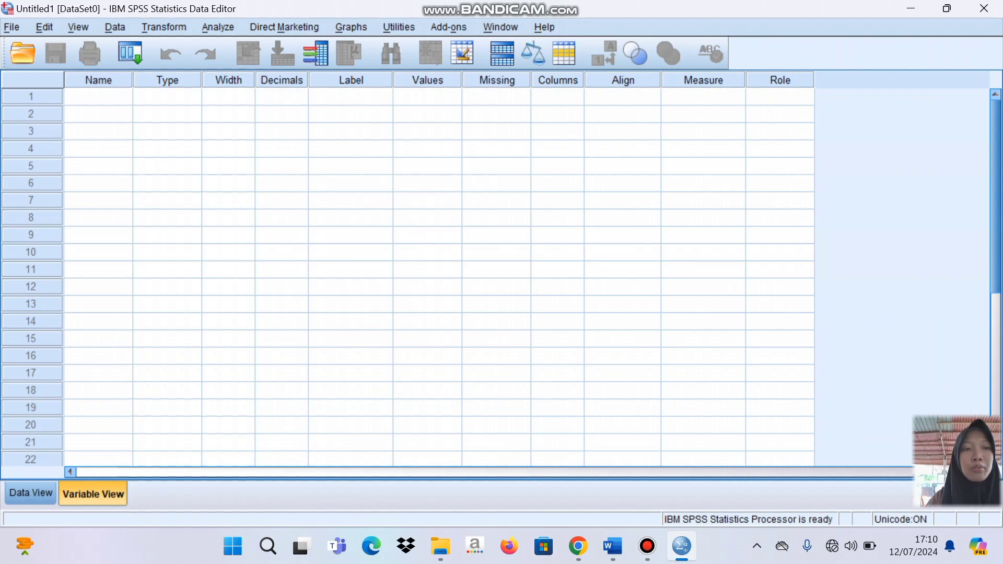
click(98, 97)
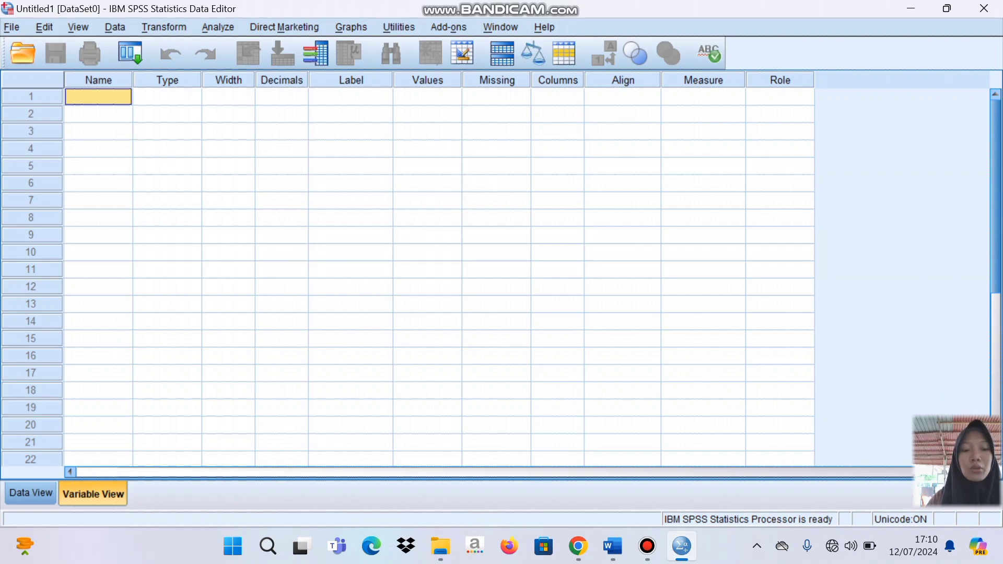
key(Caps_Lock)
text(H)
key(Caps_Lock)
text(asil)
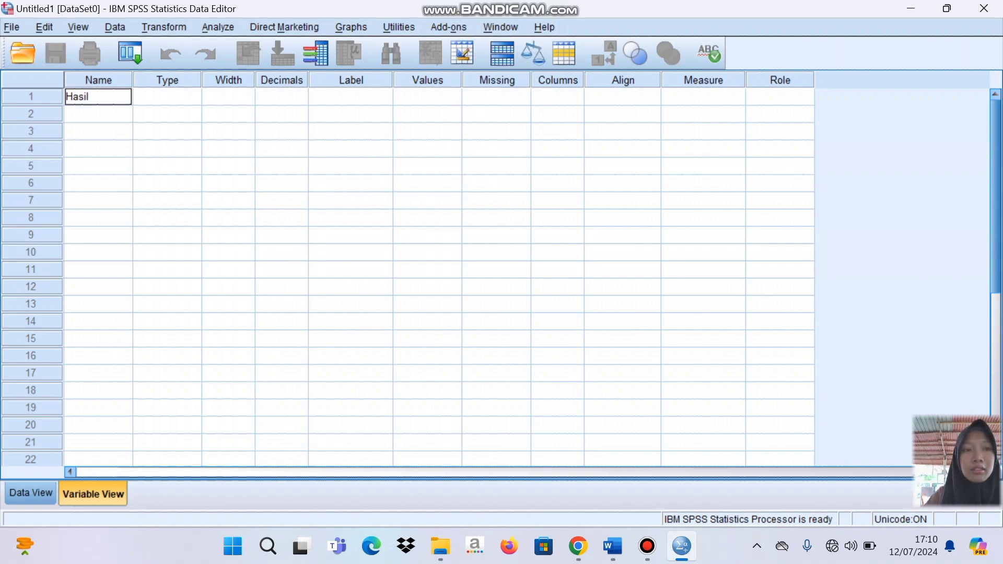
key(Return)
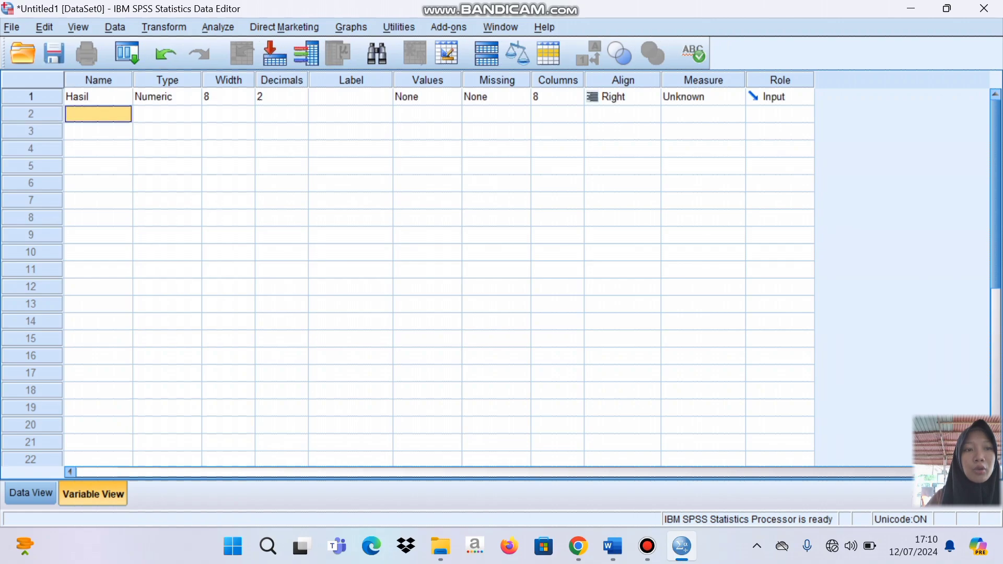
- Add a second variable named Metode and open the Decimals value of Hasil for editing
key(Caps_Lock)
text(M)
key(Caps_Lock)
text(et)
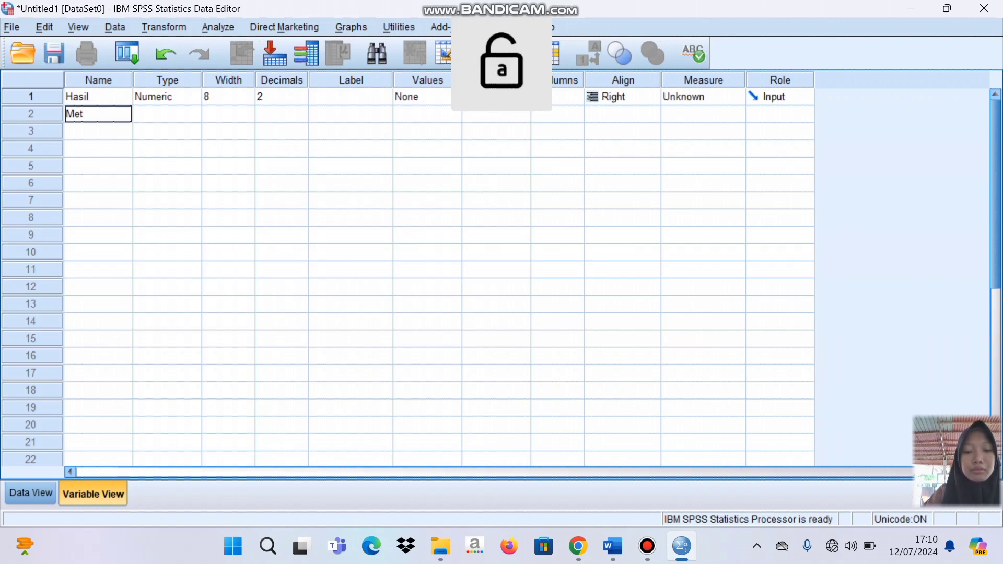
text(ode)
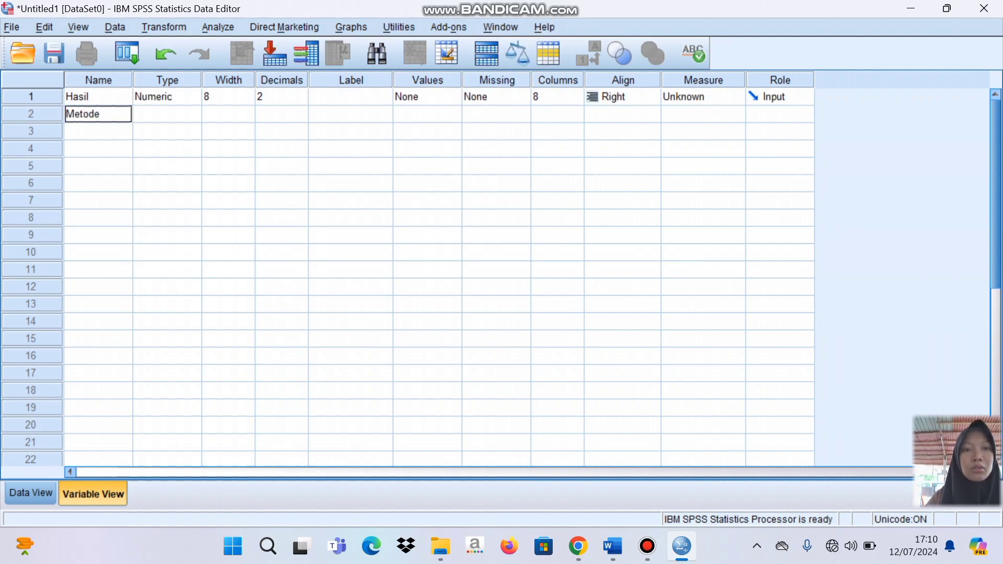
click(282, 97)
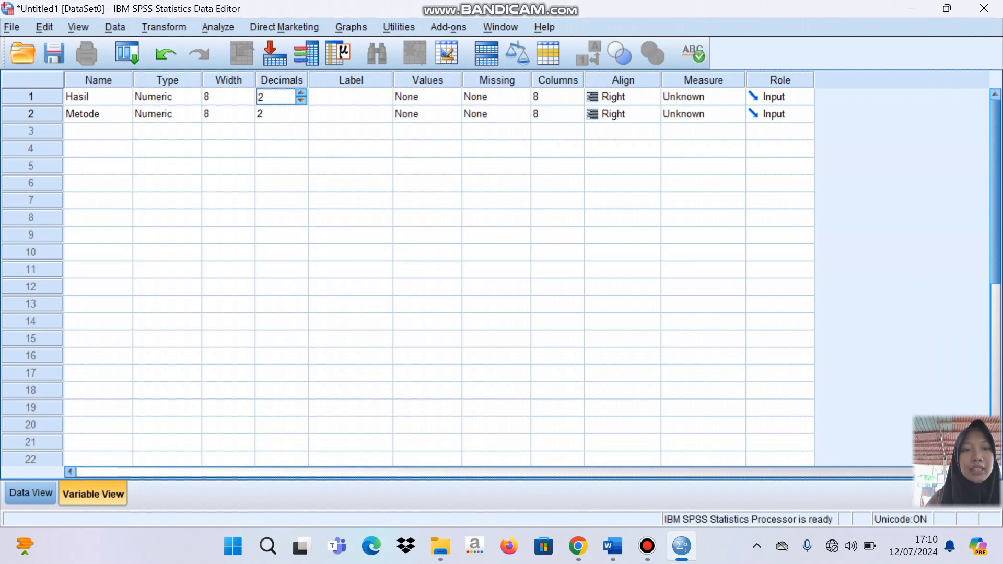
- Set the number of decimals to 0 for both the Hasil and Metode variables
key(BackSpace)
text(0)
key(Return)
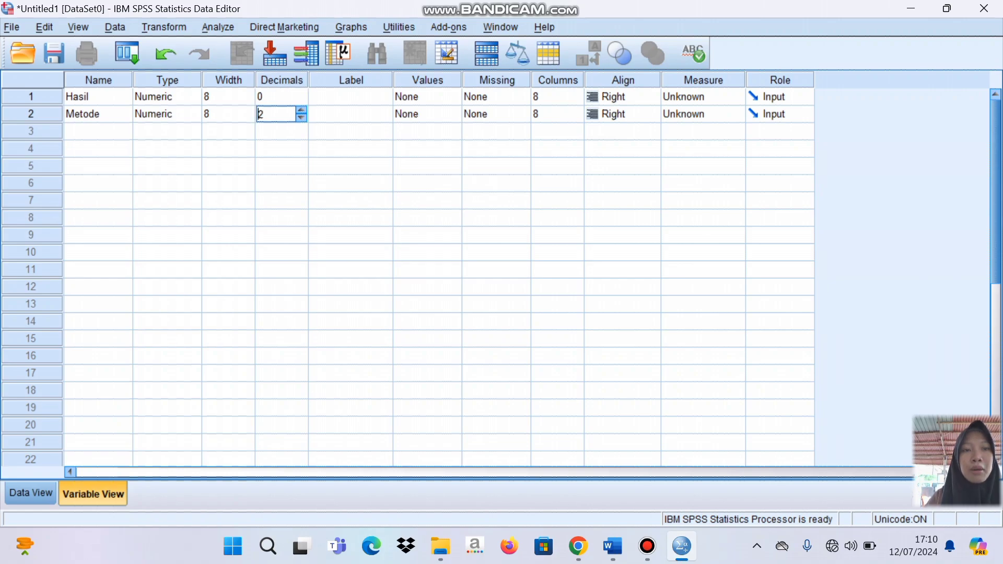
key(Delete)
text(0)
- Give the Hasil variable the label Hasil Belajar Siswa
click(351, 97)
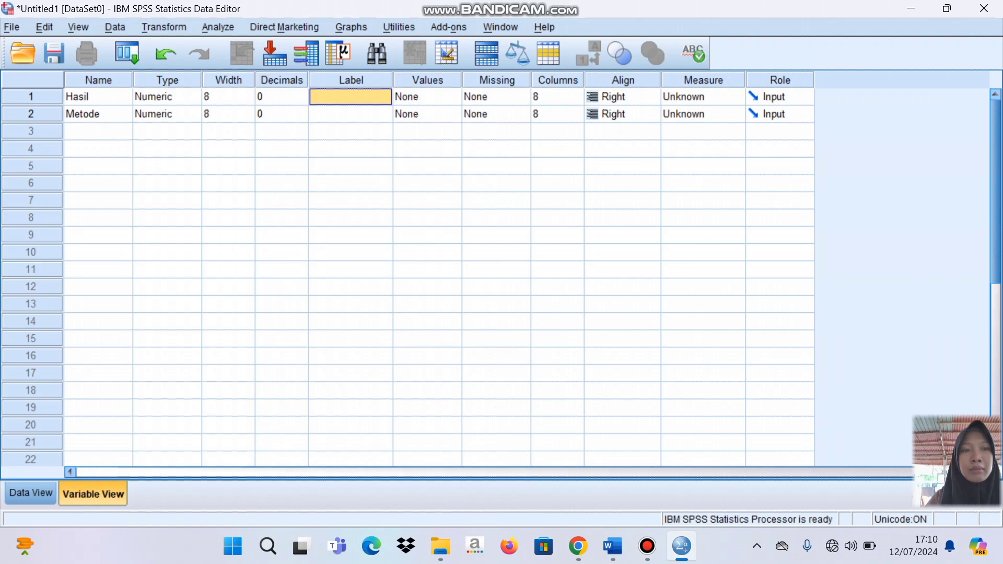
key(Caps_Lock)
text(H)
key(Caps_Lock)
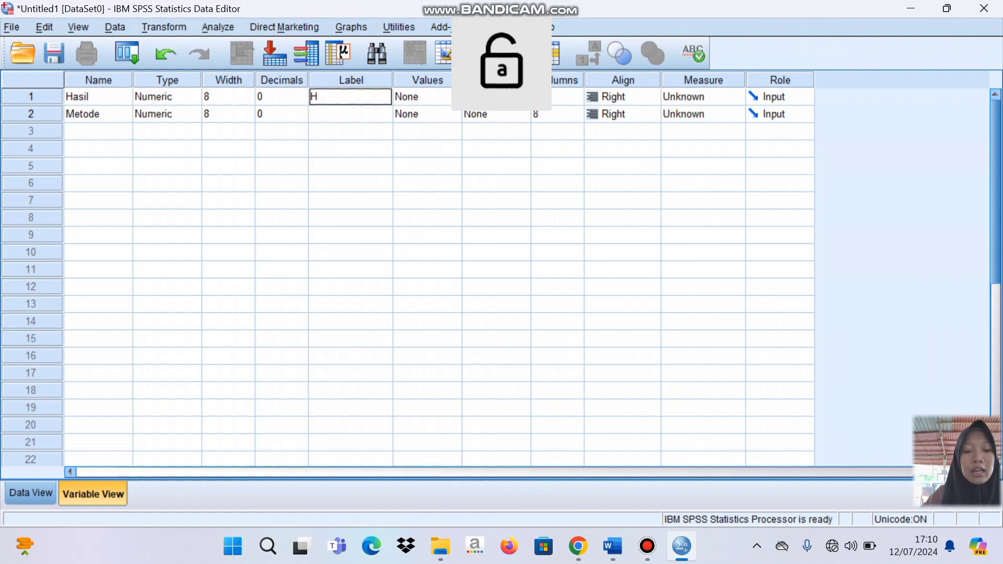
text(asil)
key(Caps_Lock)
text(B)
key(Caps_Lock)
text(el)
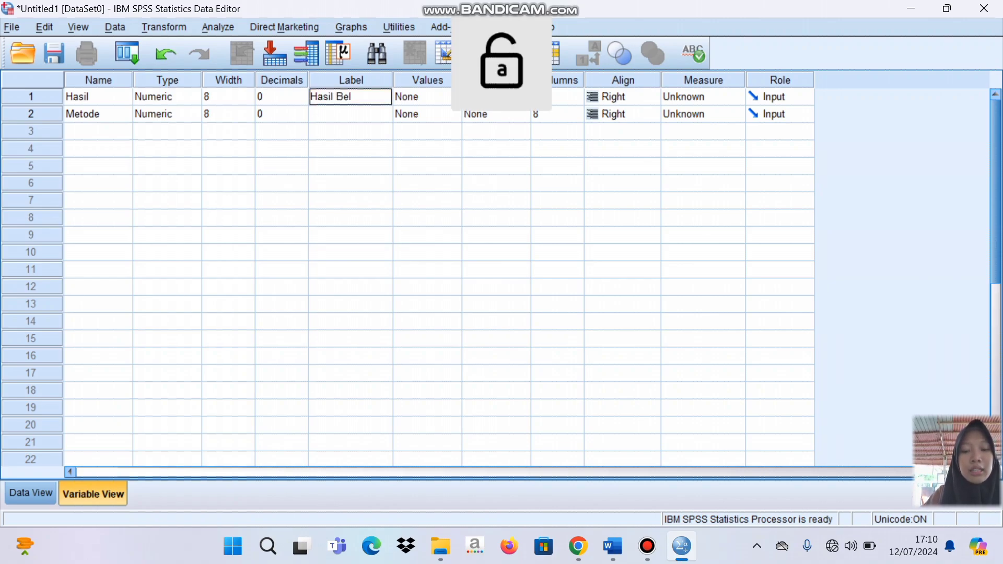
text(ajar)
key(Caps_Lock)
text(S)
key(Caps_Lock)
text(iswa)
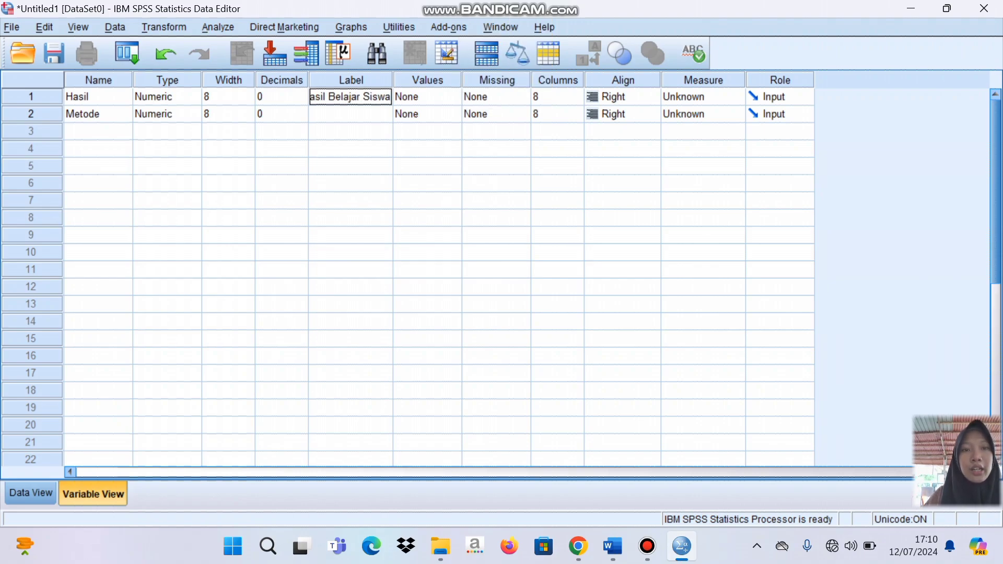
key(Return)
- Give the Metode variable the label Metode
text(M)
key(Caps_Lock)
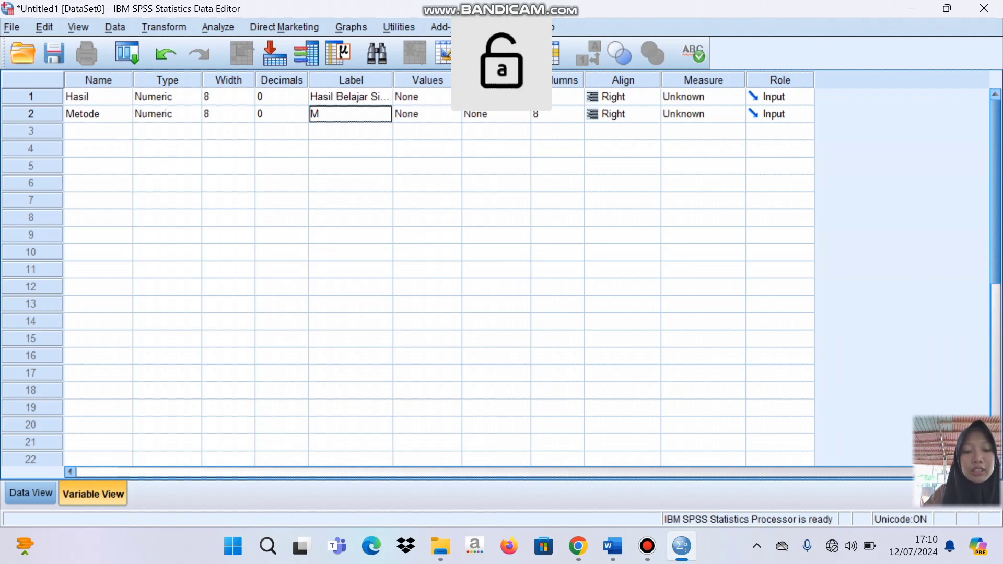
text(etode)
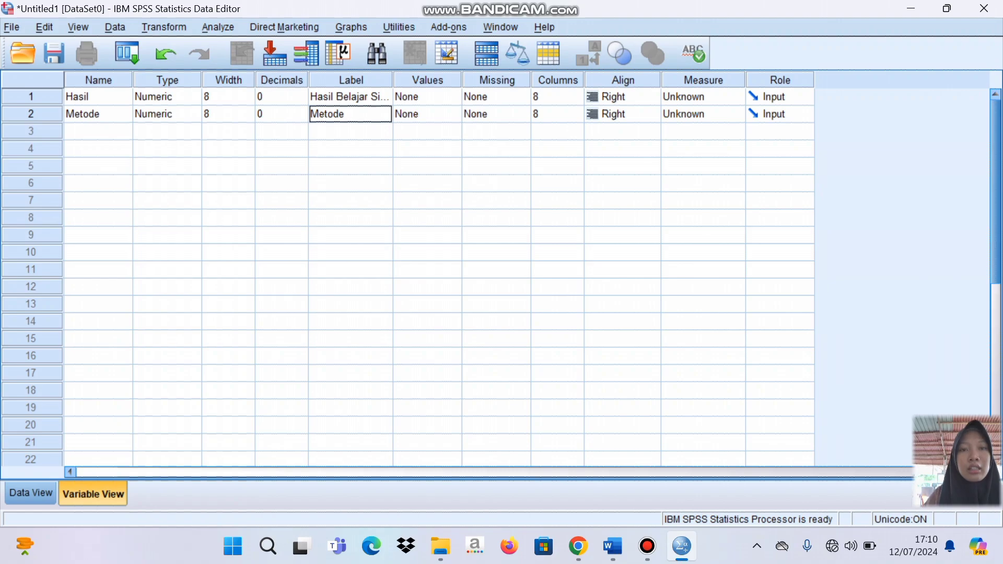
- Open the value labels of the Metode variable and add value 1 with the label Metode Modern
click(422, 114)
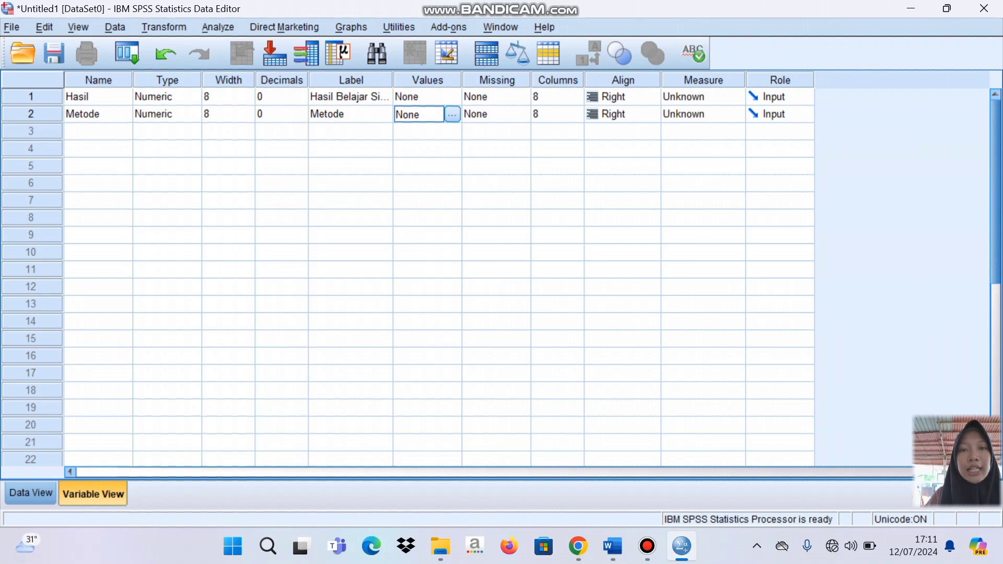
click(452, 114)
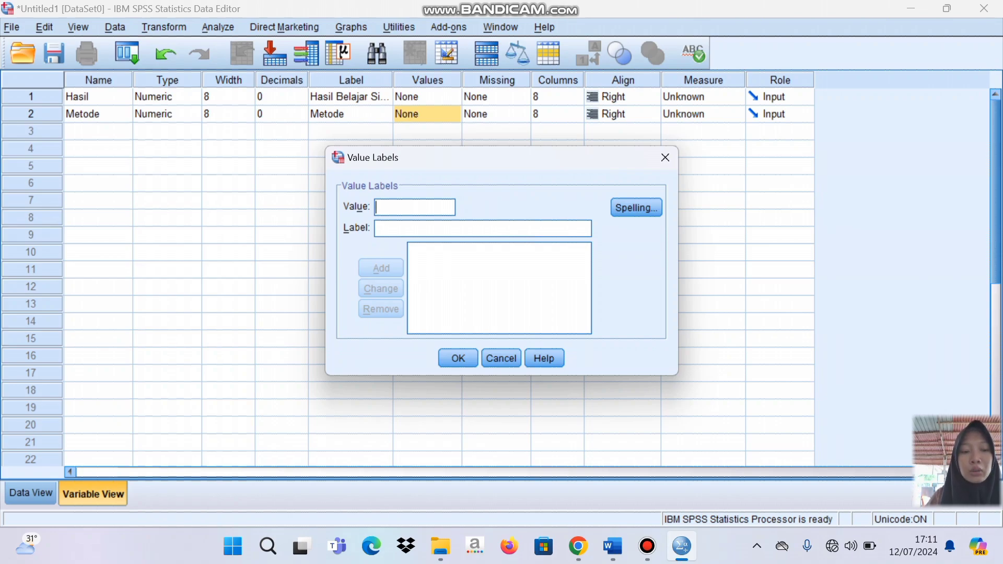
text(1)
key(Tab)
key(Caps_Lock)
text(M)
key(Caps_Lock)
text(etode)
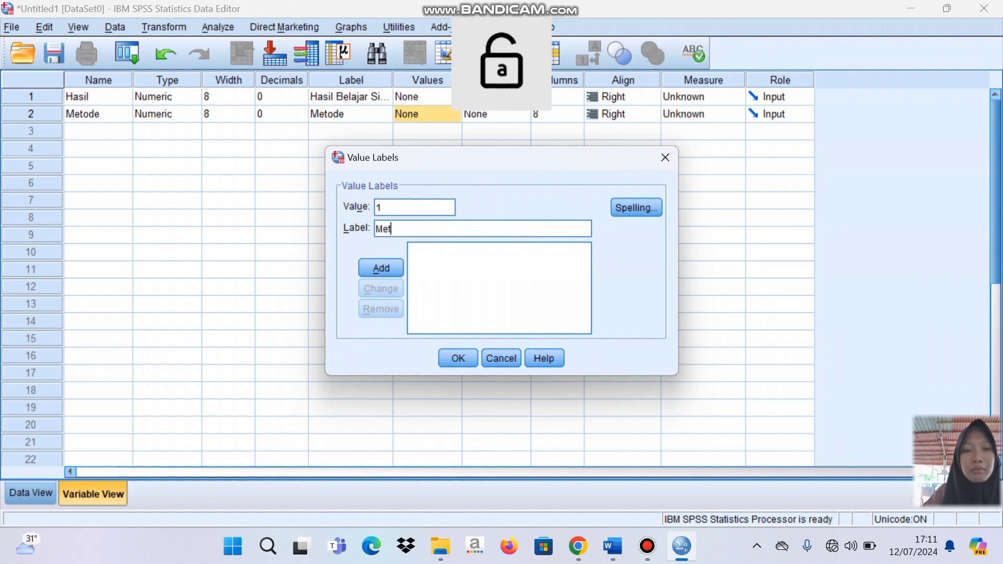
key(Caps_Lock)
text(M)
key(Caps_Lock)
text(odern)
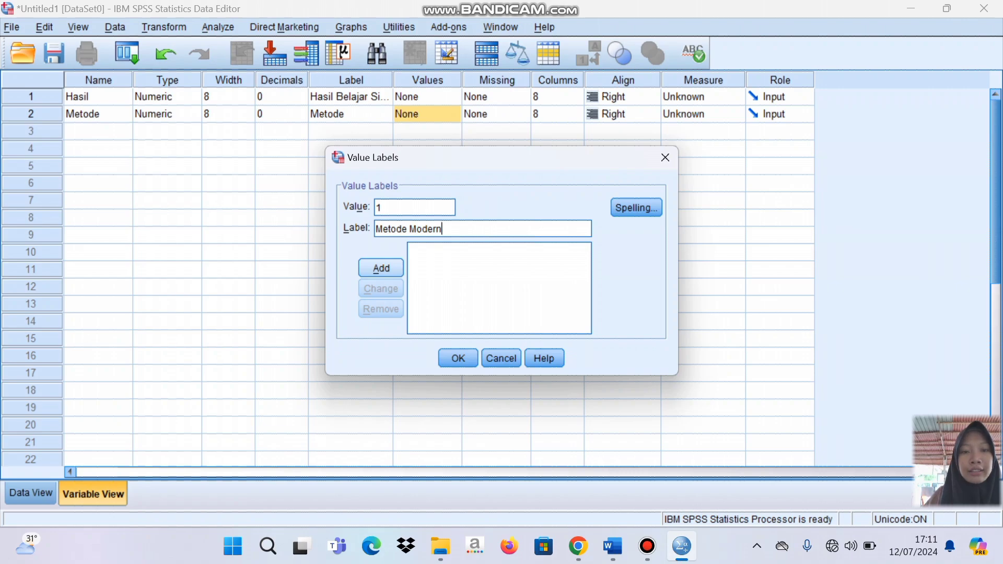
key(Return)
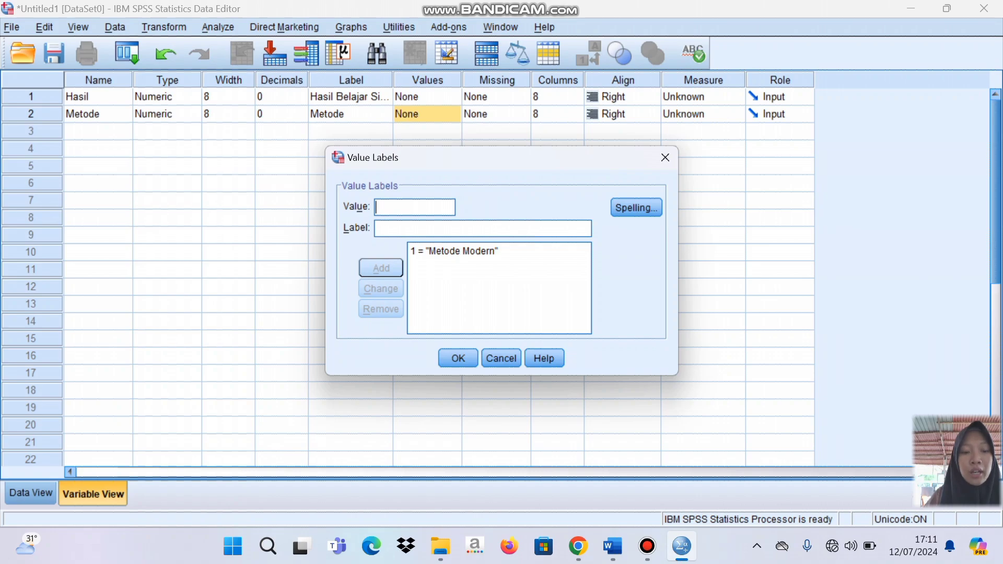
- Add value 2 with the label Metode Tradisional and apply the value labels to Metode
text(2)
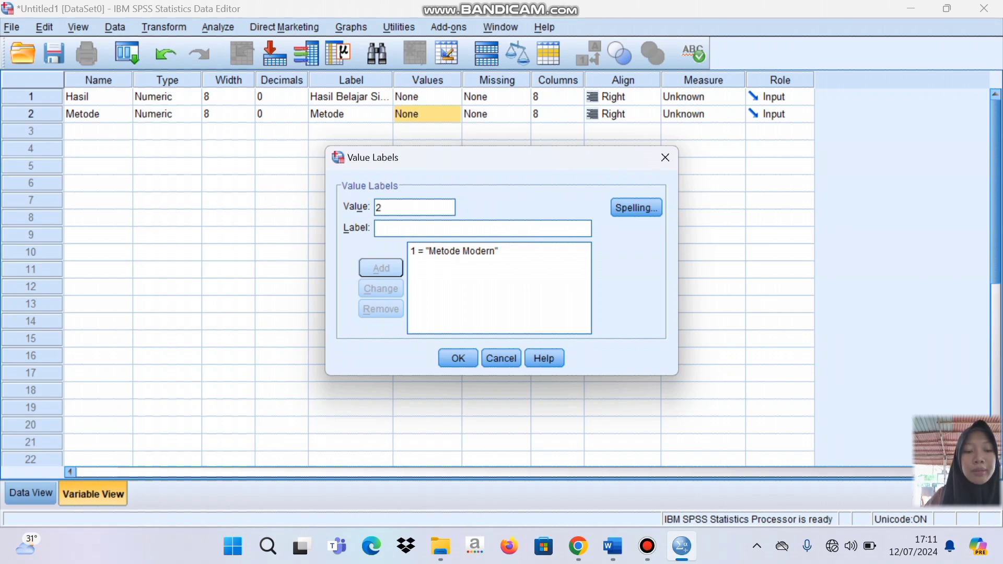
key(Caps_Lock)
text(Metode)
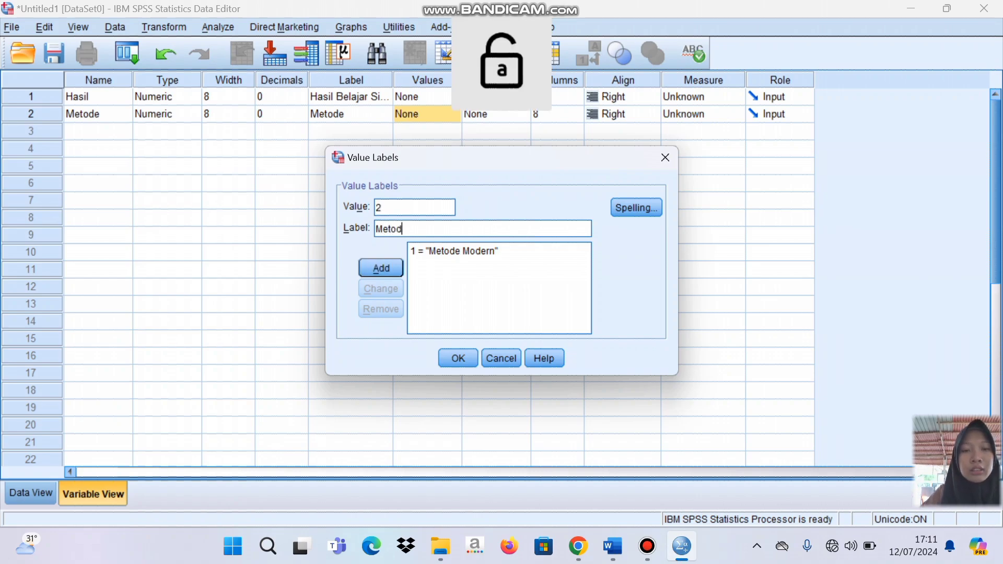
key(Caps_Lock)
text(T)
key(Caps_Lock)
text(rad)
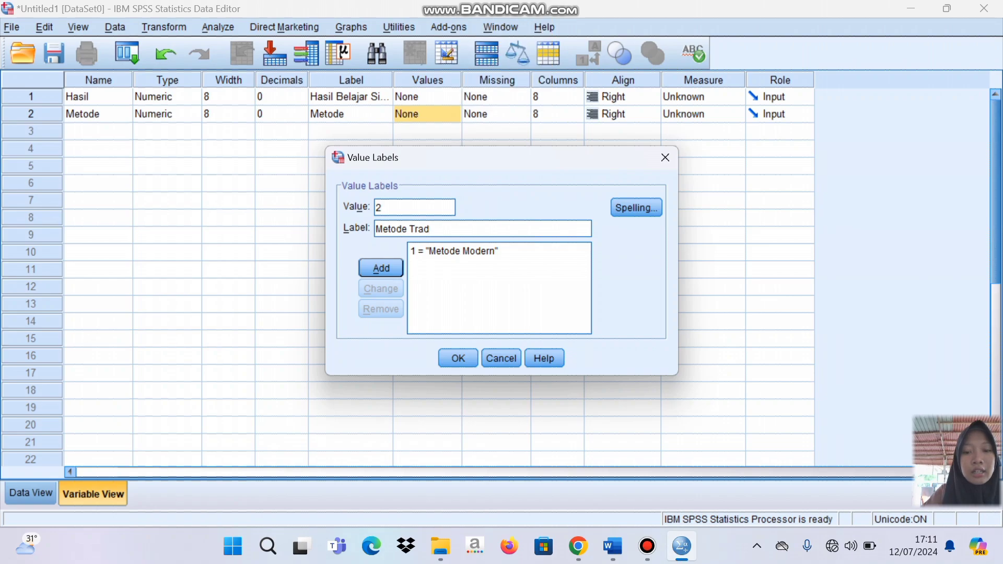
text(isional)
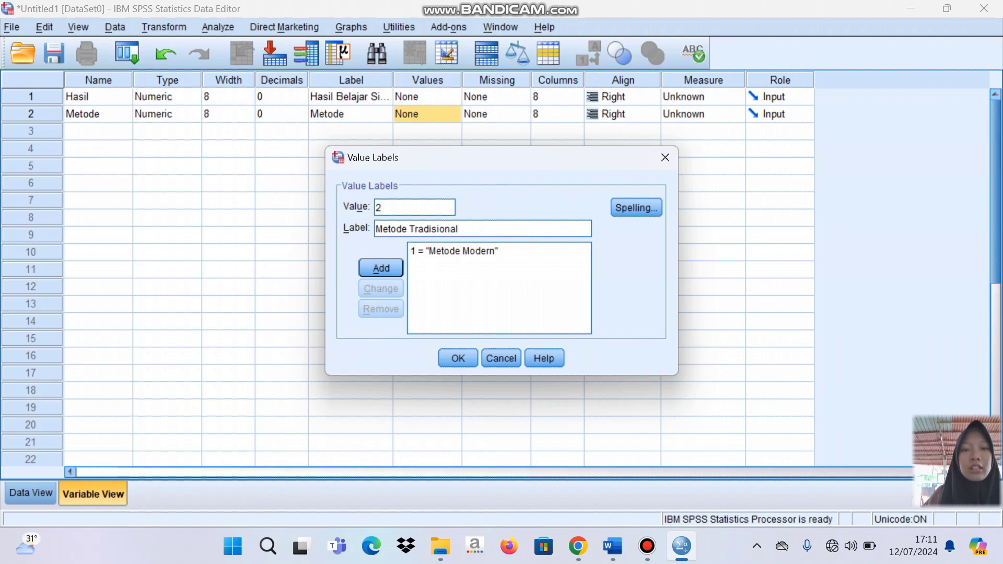
key(Return)
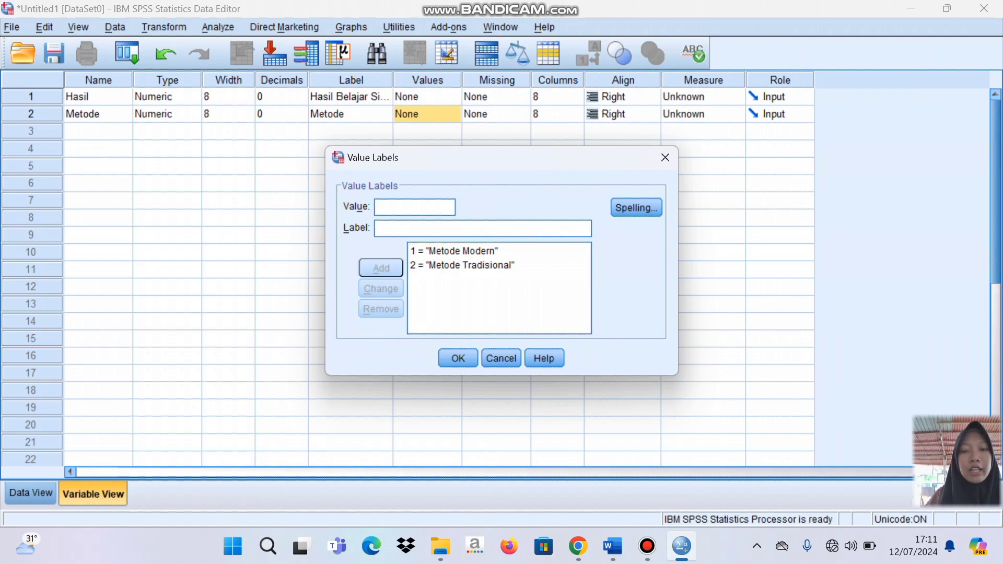
key(Return)
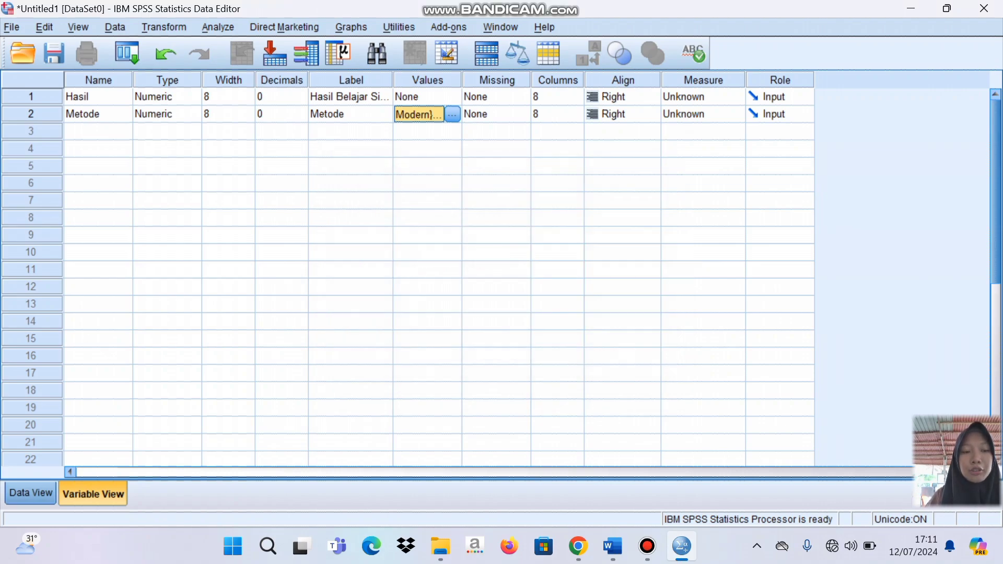
- Show the dataset's data grid, and copy the ten Modern scores from the Data Metode Belajar Siswa table in Word
click(30, 493)
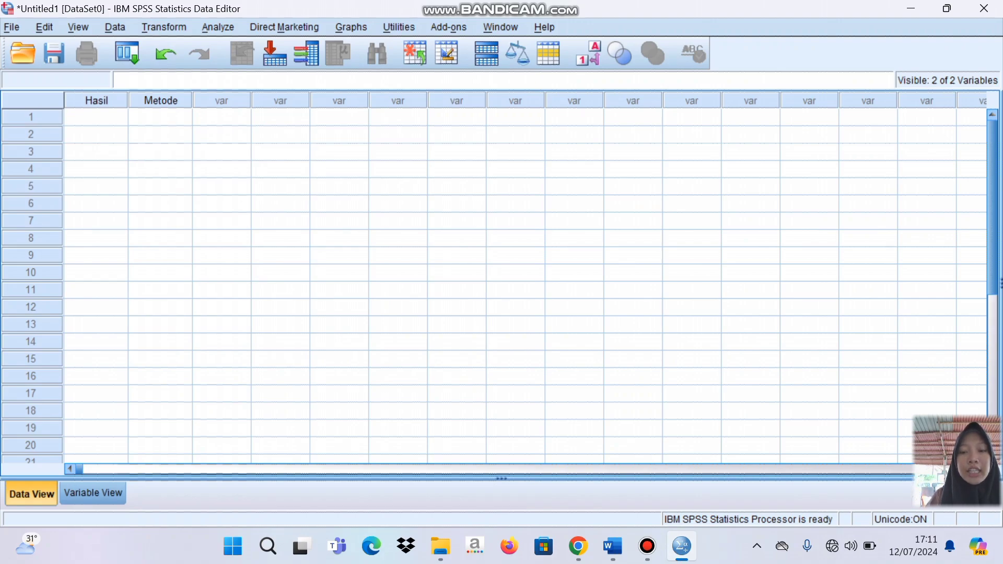
click(613, 546)
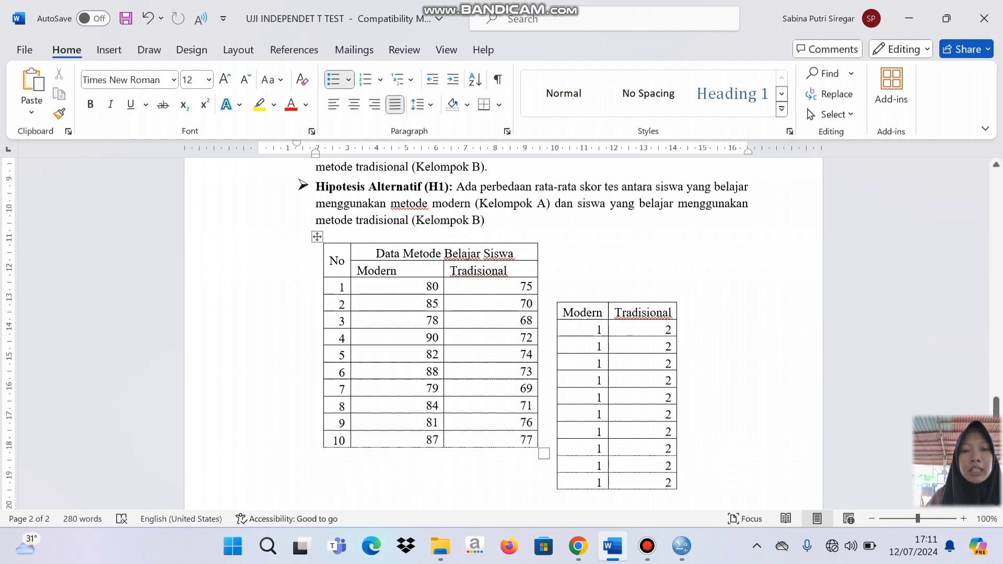
drag(428, 286, 426, 439)
right_click(423, 439)
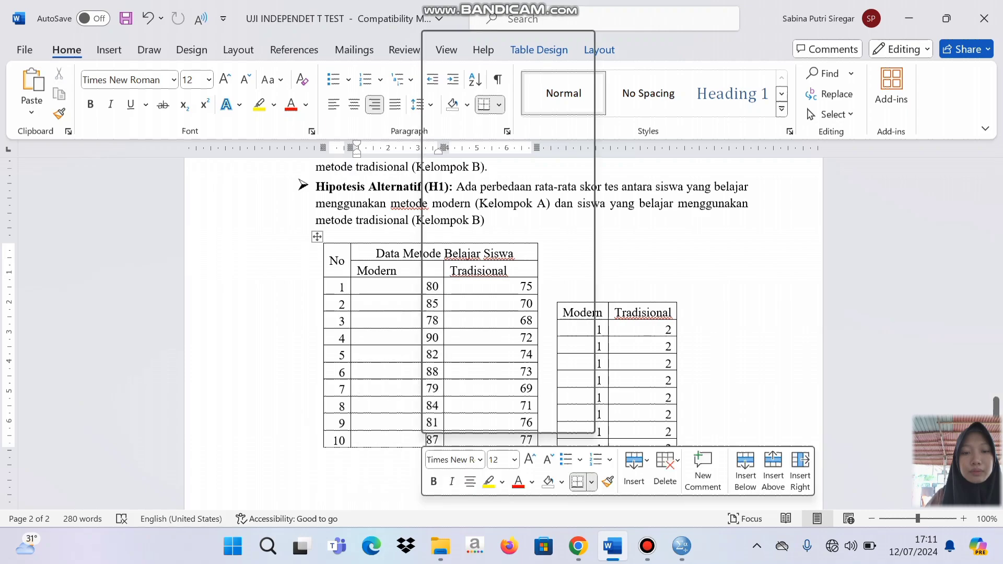
click(422, 439)
drag(427, 286, 427, 440)
right_click(423, 439)
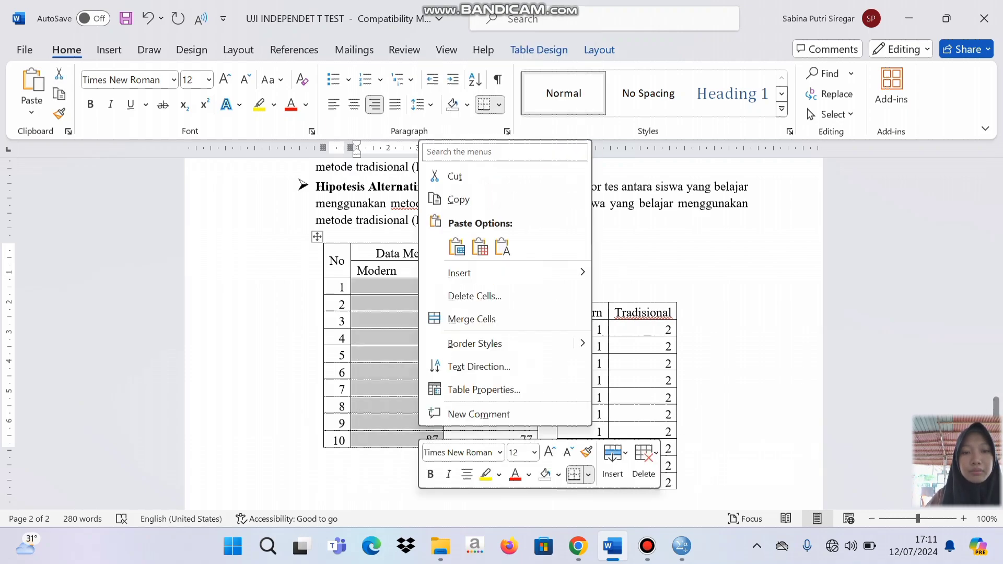
click(453, 198)
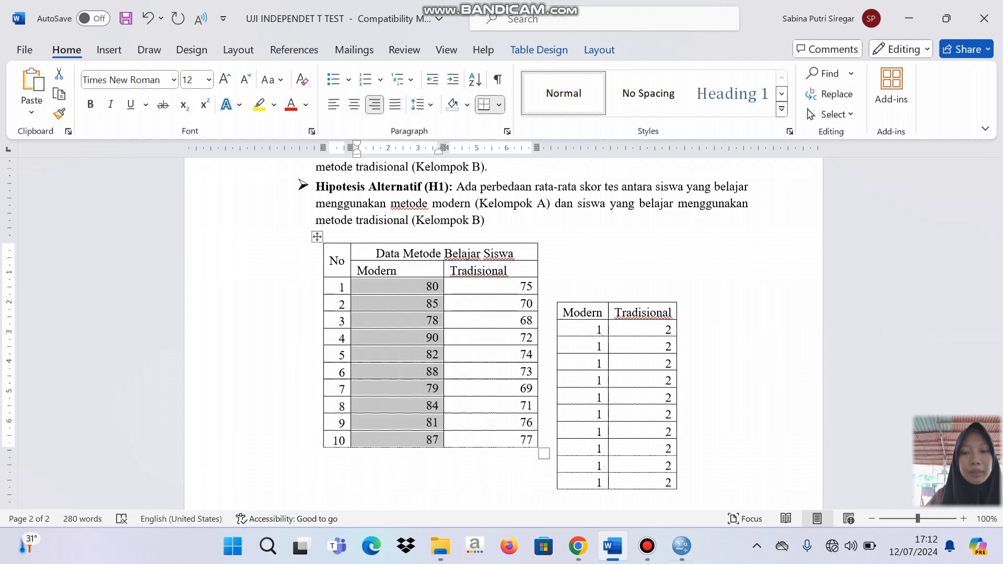
- Return to SPSS and paste the copied Modern scores into the Hasil column starting at row 1
click(682, 546)
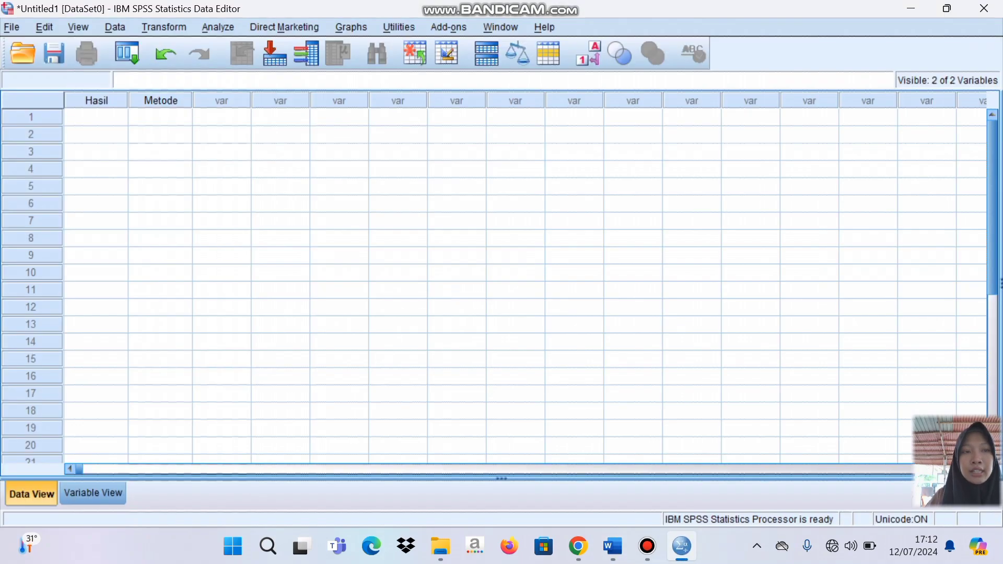
click(97, 112)
right_click(98, 110)
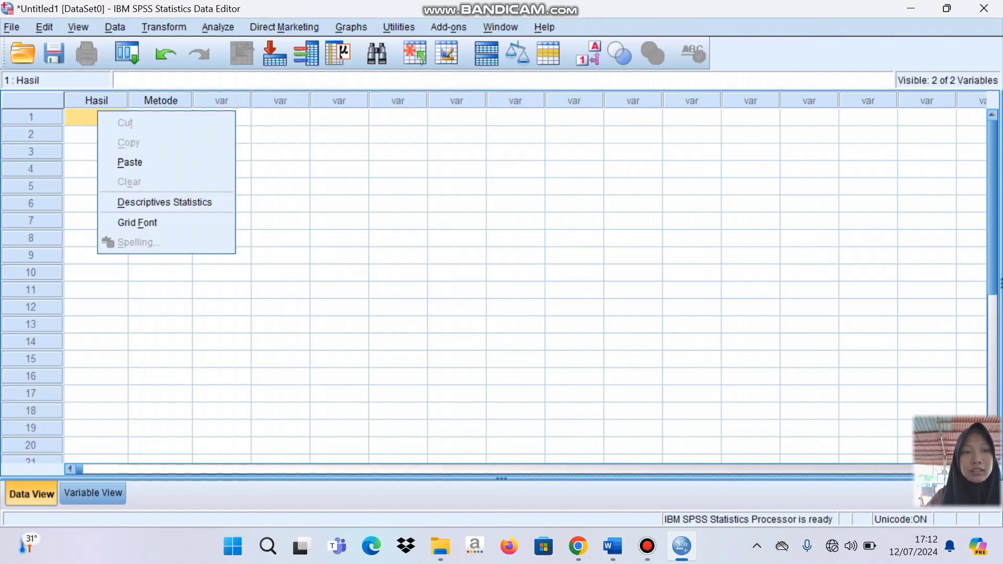
click(129, 162)
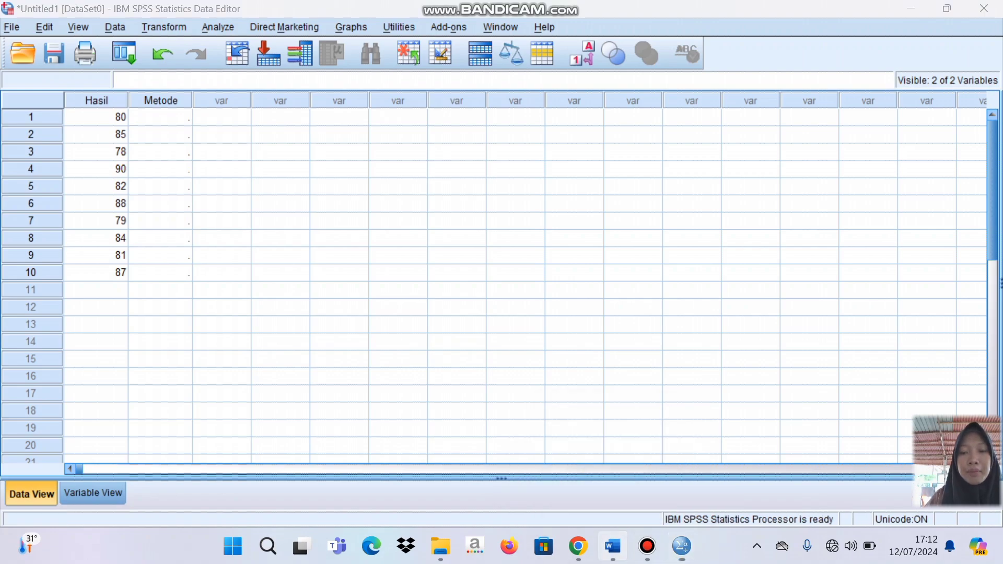
- Switch to Word and copy the ten Tradisional scores from the Data Metode Belajar Siswa table
click(613, 546)
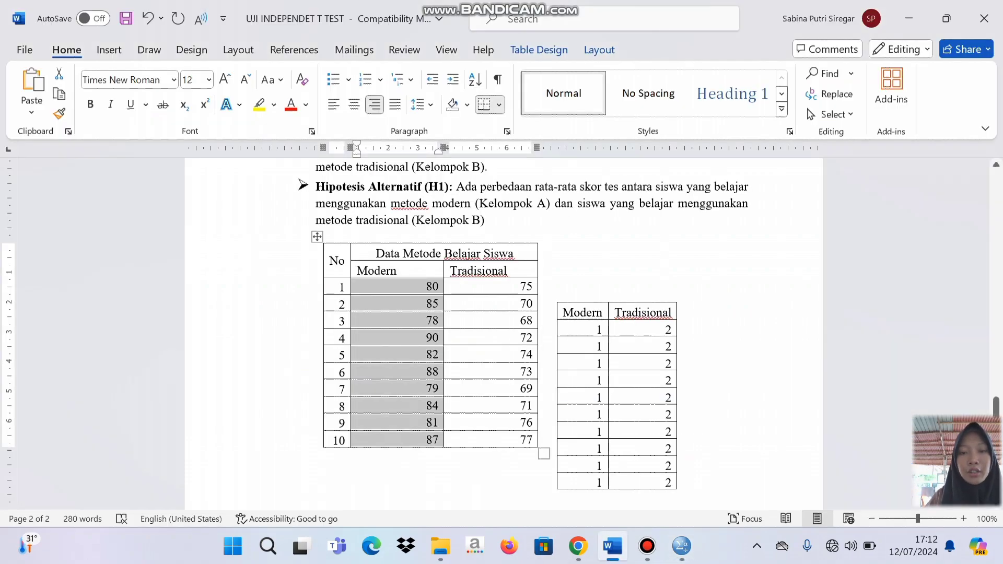
drag(523, 286, 523, 440)
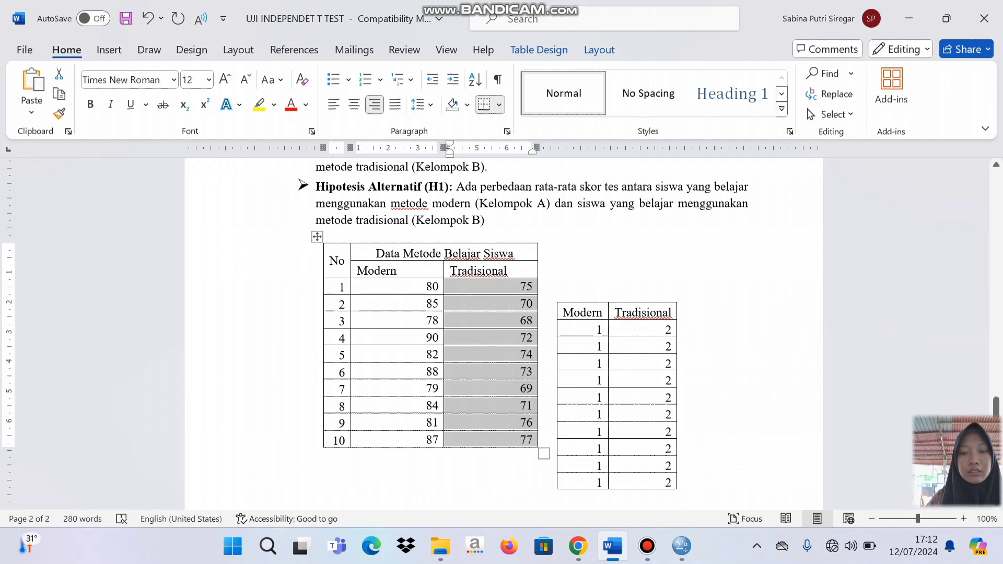
right_click(523, 440)
click(543, 199)
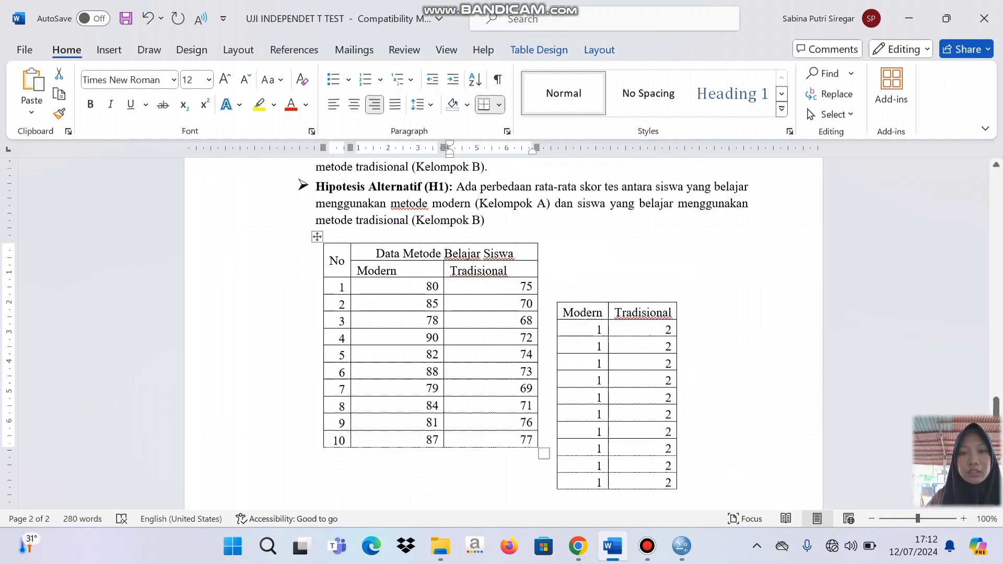
- Return to SPSS and paste the Tradisional scores into the Hasil column starting at row 11
click(682, 546)
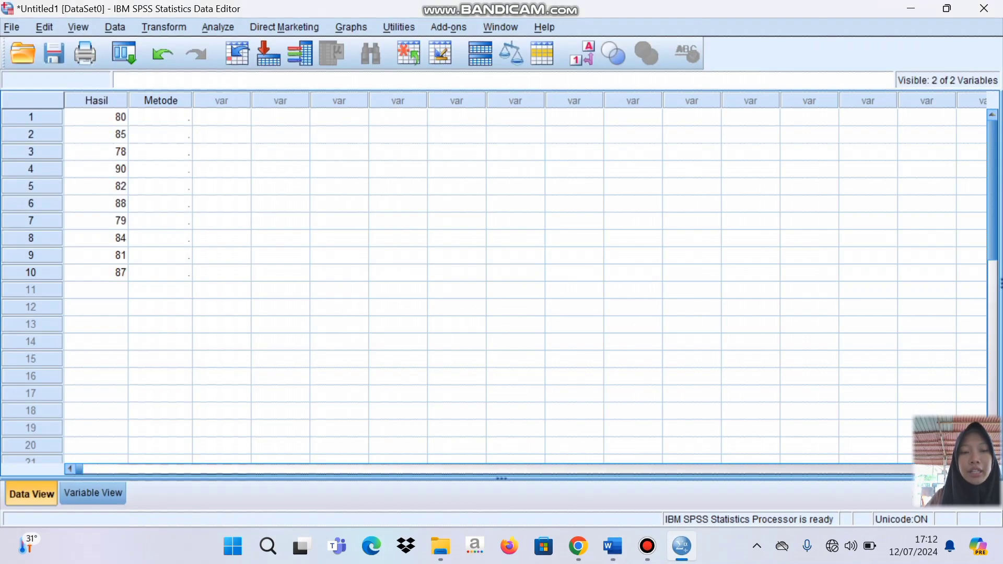
drag(97, 290, 280, 394)
click(161, 290)
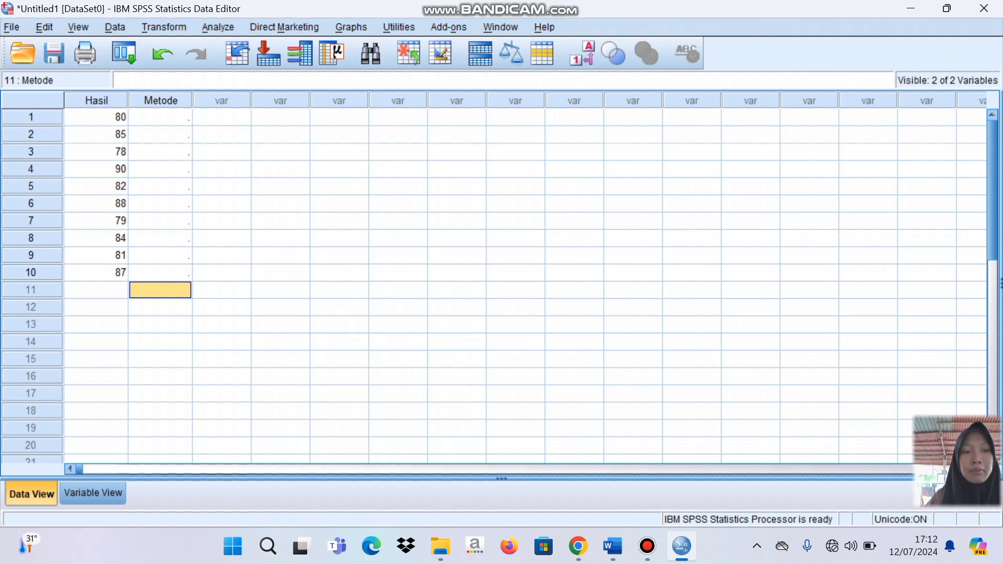
click(96, 290)
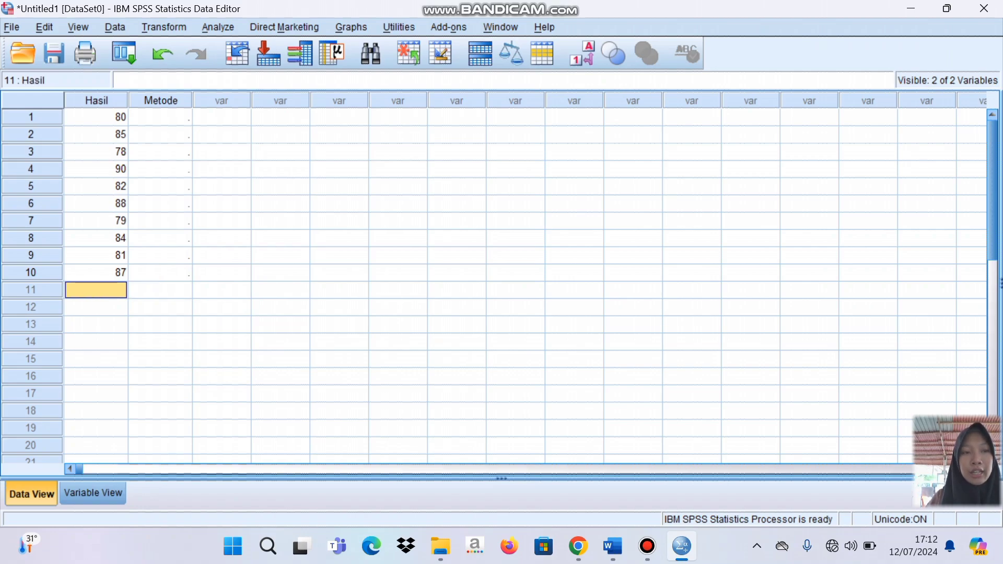
key(ctrl+v)
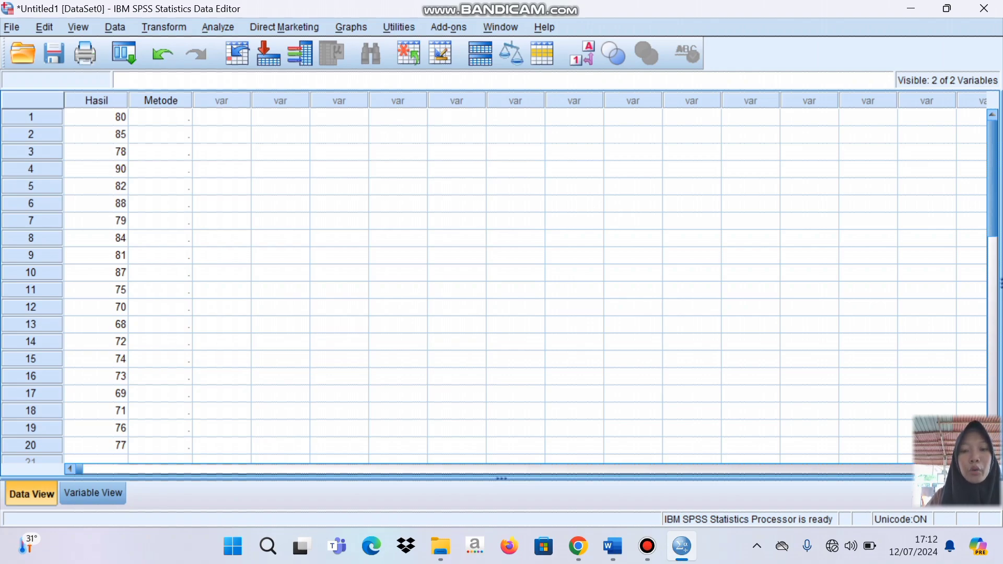
- Switch to Word and copy the ten Modern group codes of 1 from the small coding table beside the score table
click(613, 546)
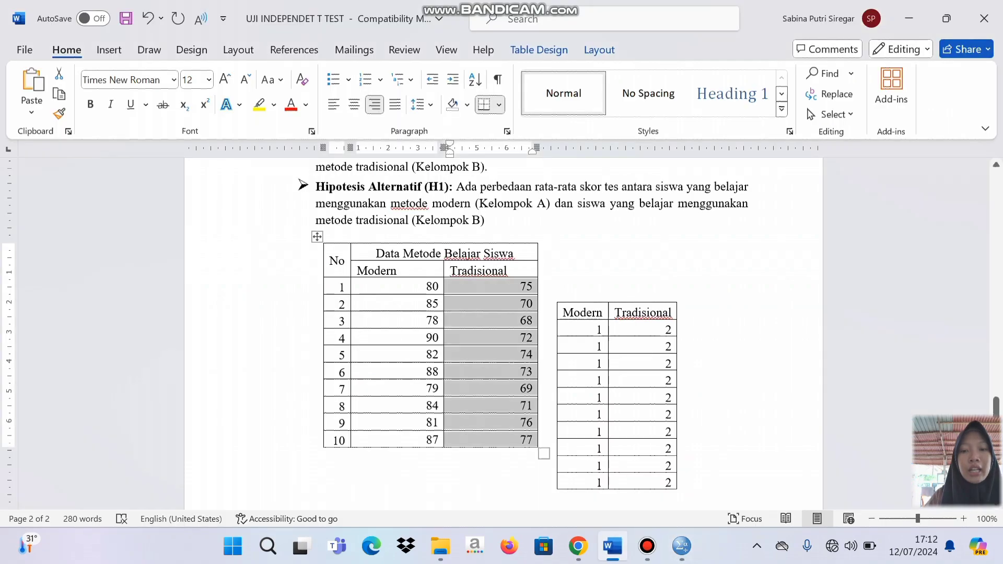
click(307, 409)
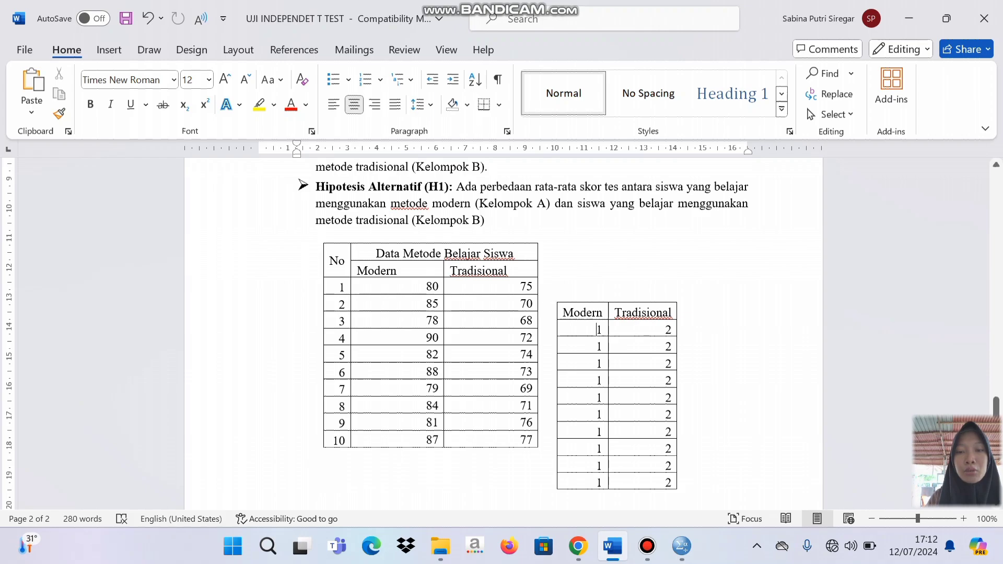
drag(597, 330, 598, 482)
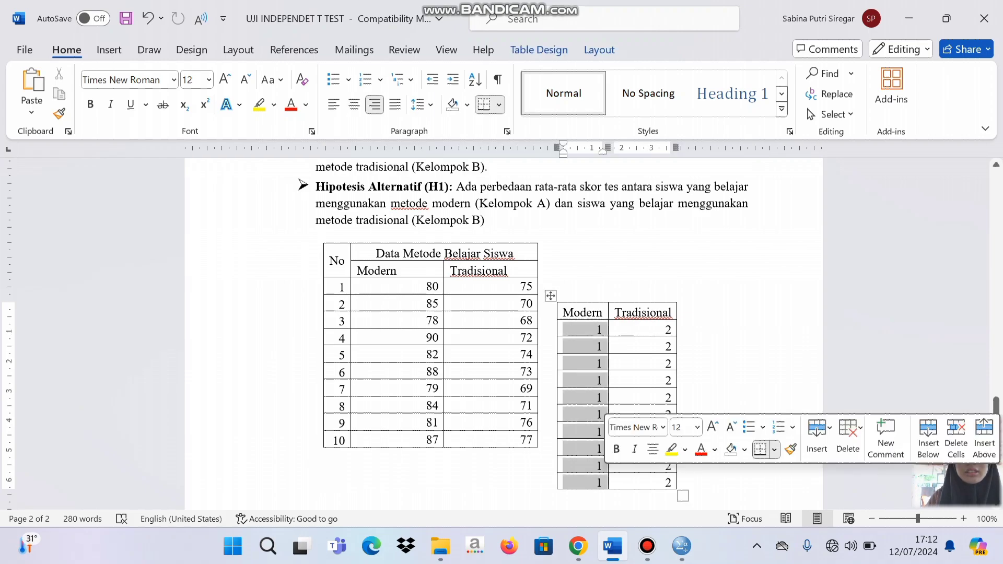
right_click(599, 481)
click(644, 249)
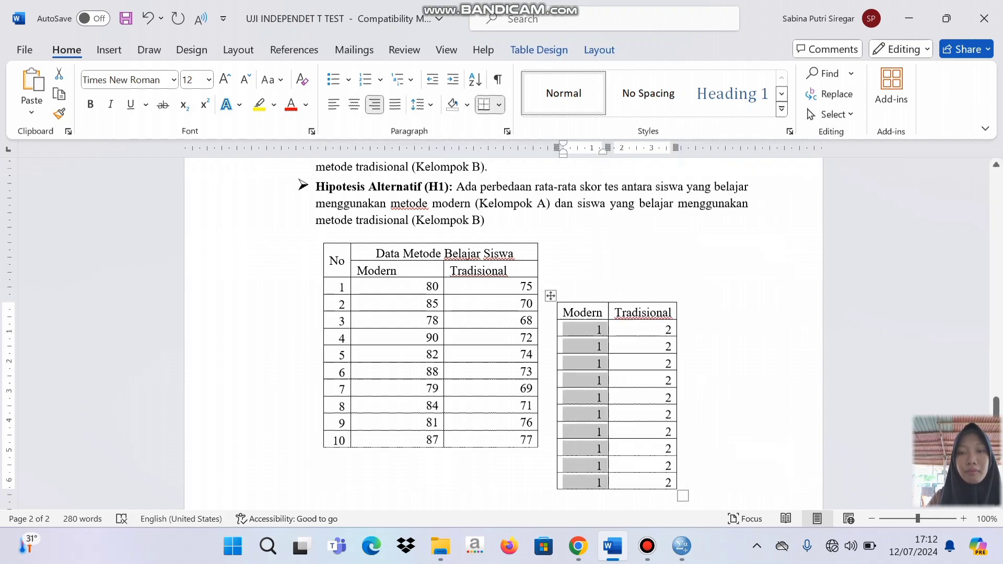
- Return to SPSS and paste the copied Modern group codes into the Metode column starting at row 1
click(682, 546)
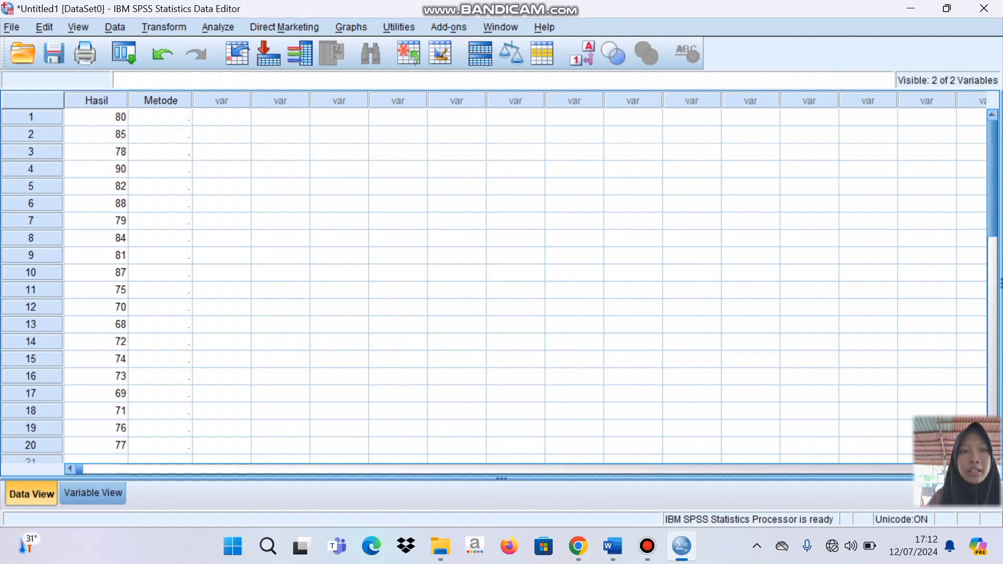
click(161, 118)
key(ctrl+v)
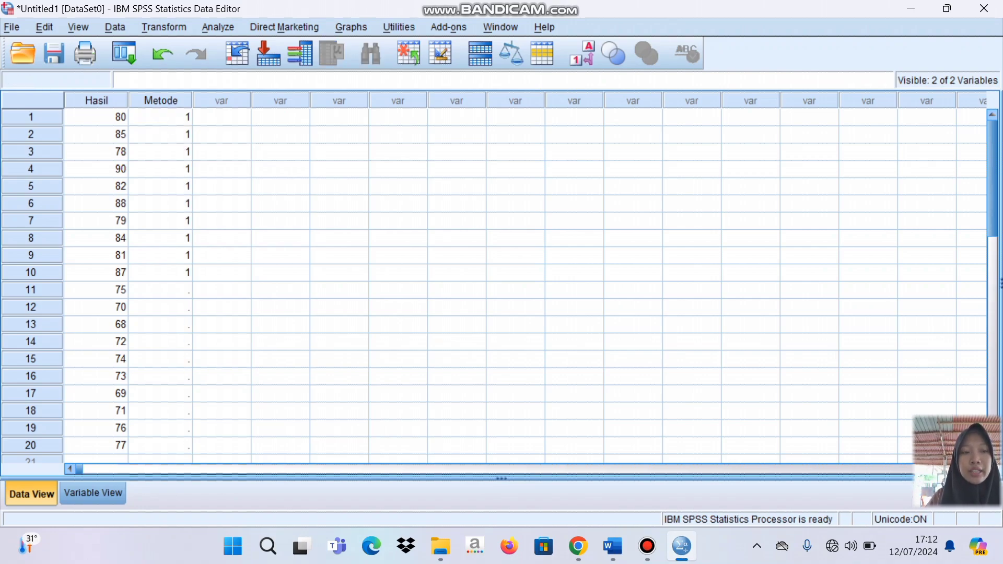
- Switch to Word and copy the ten Tradisional group codes of 2 from the small coding table
click(612, 546)
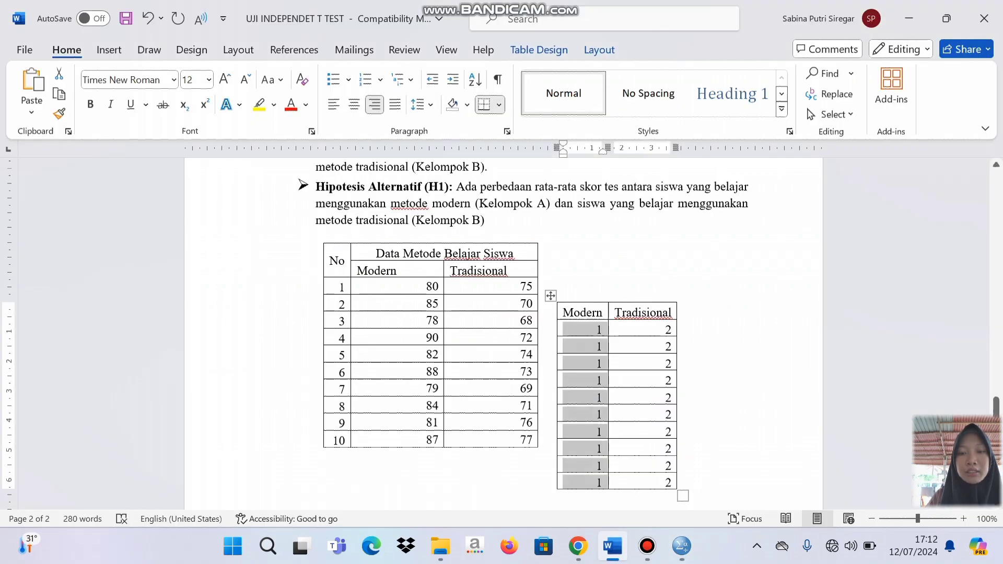
drag(643, 330, 643, 483)
right_click(658, 477)
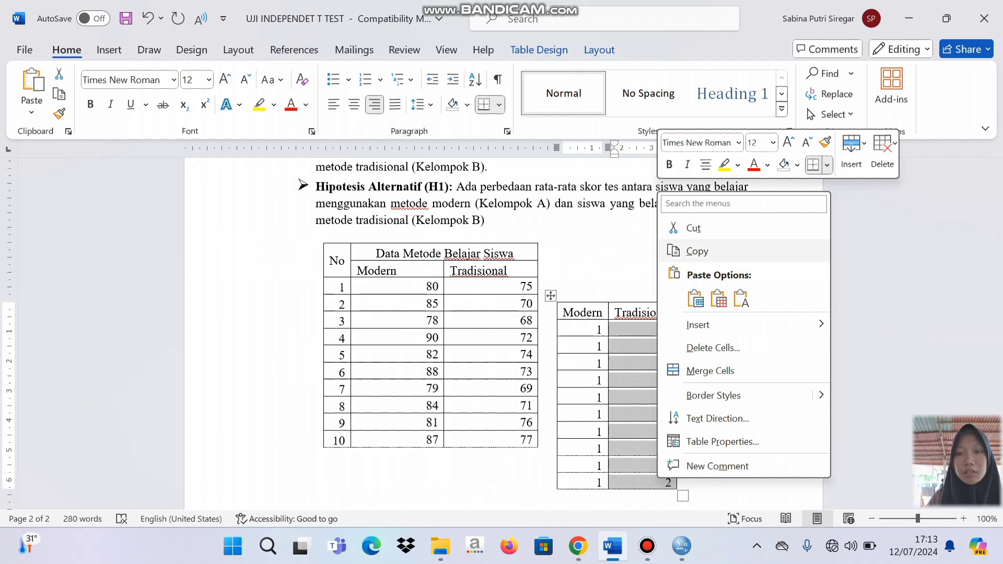
click(697, 252)
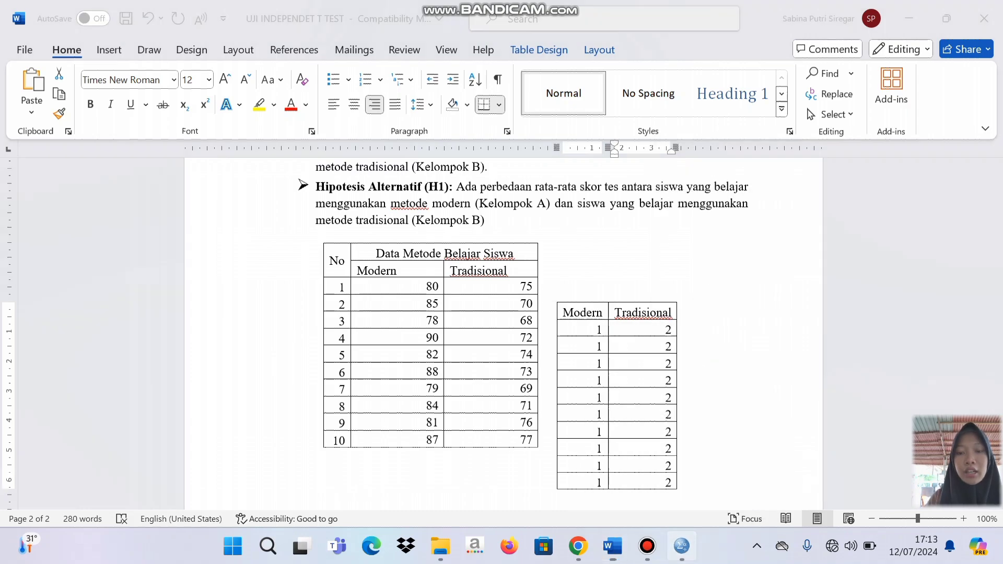
- Return to SPSS and paste the Tradisional group codes into the Metode column starting at row 11
click(682, 546)
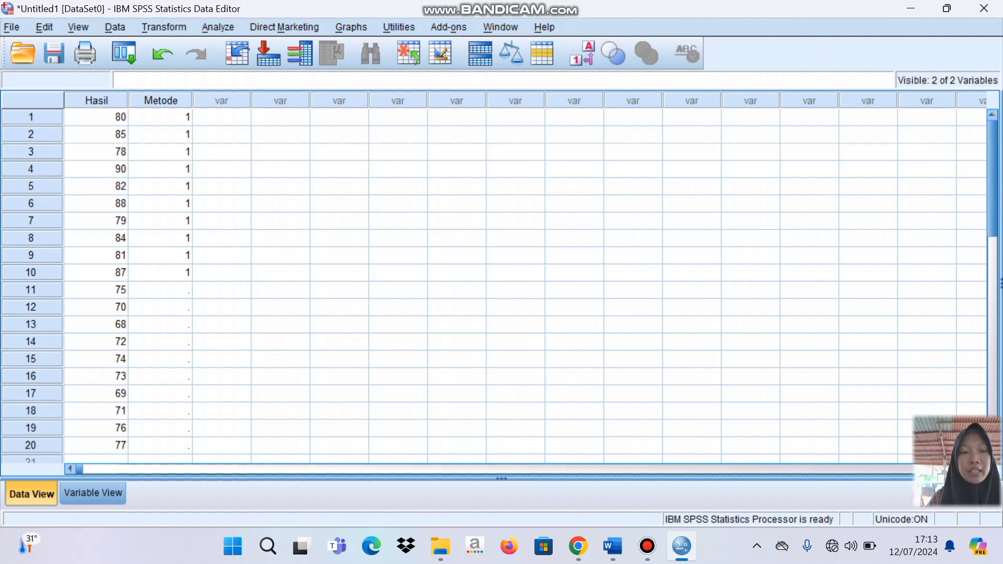
click(161, 290)
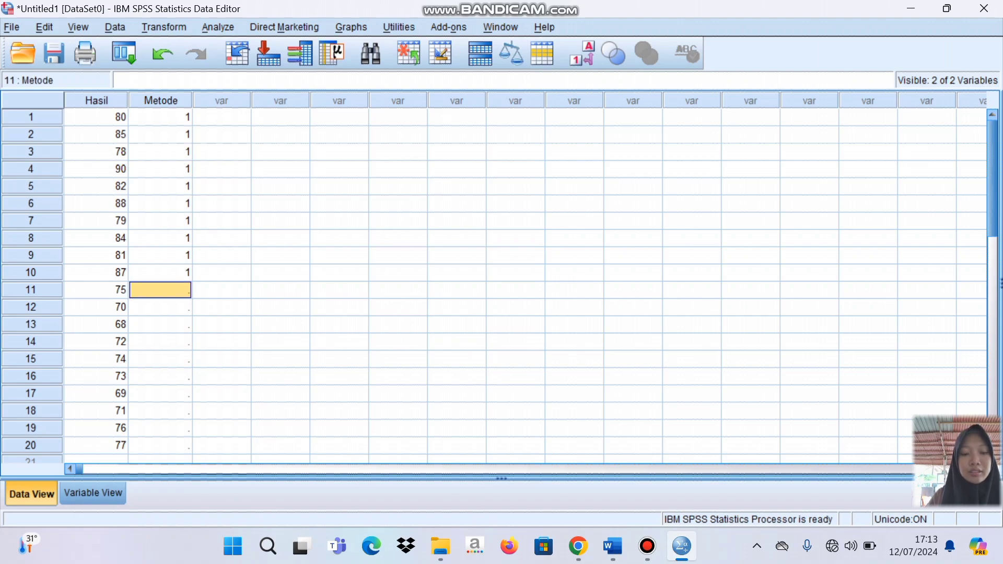
key(ctrl+v)
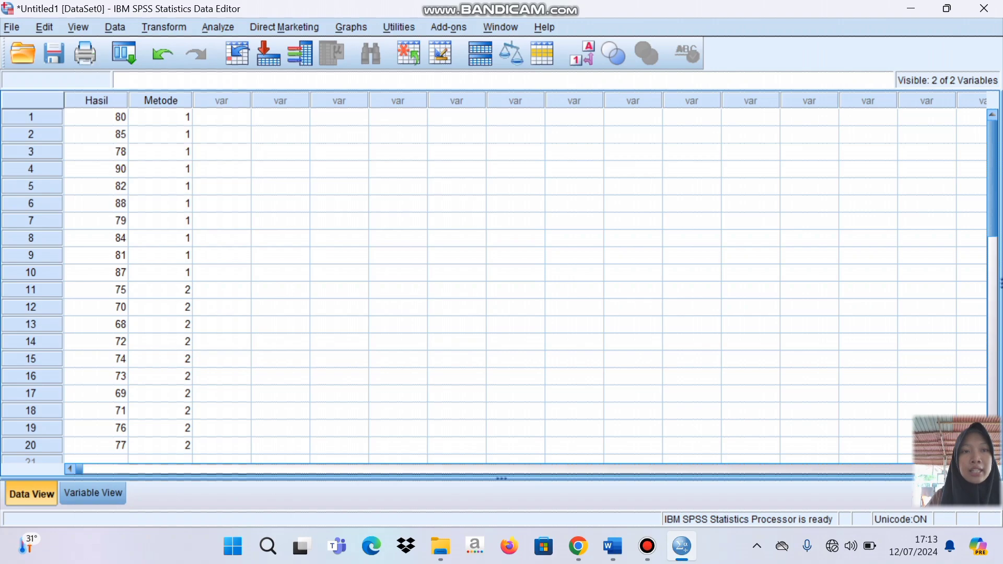
- Set up an Independent-Samples T Test with Hasil Belajar Siswa as the test variable and Metode as the grouping variable
click(218, 27)
mouse_move(256, 101)
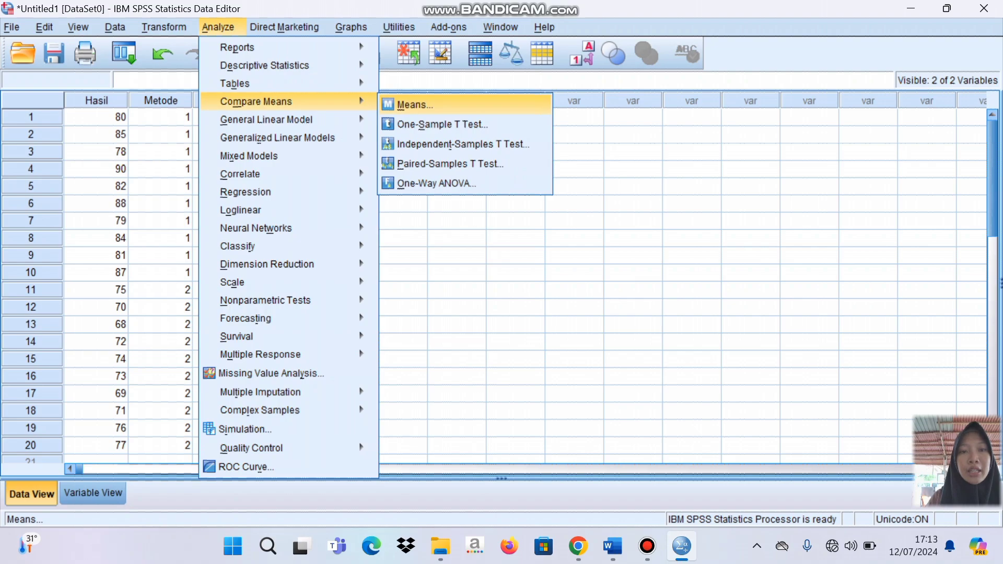
click(463, 144)
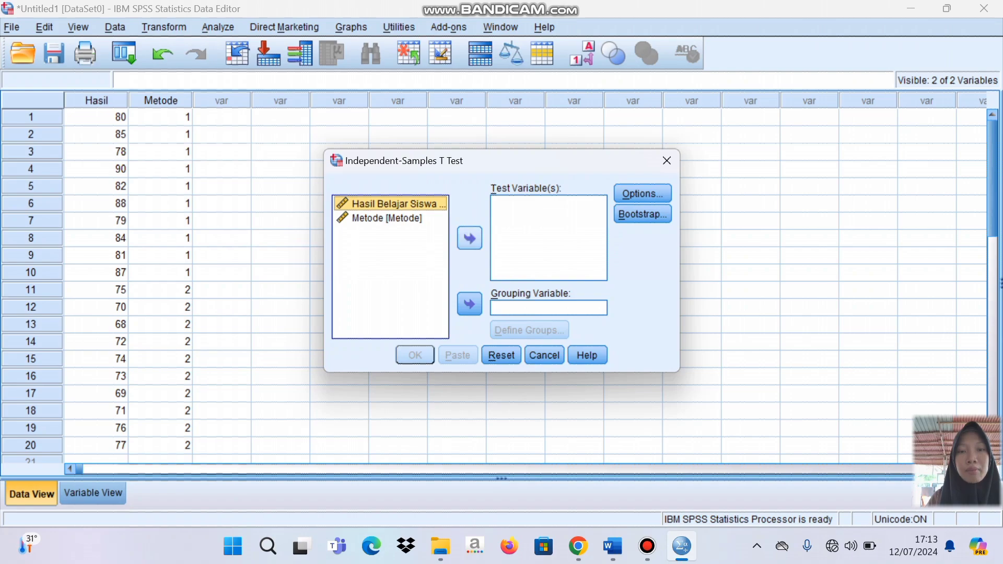
click(470, 239)
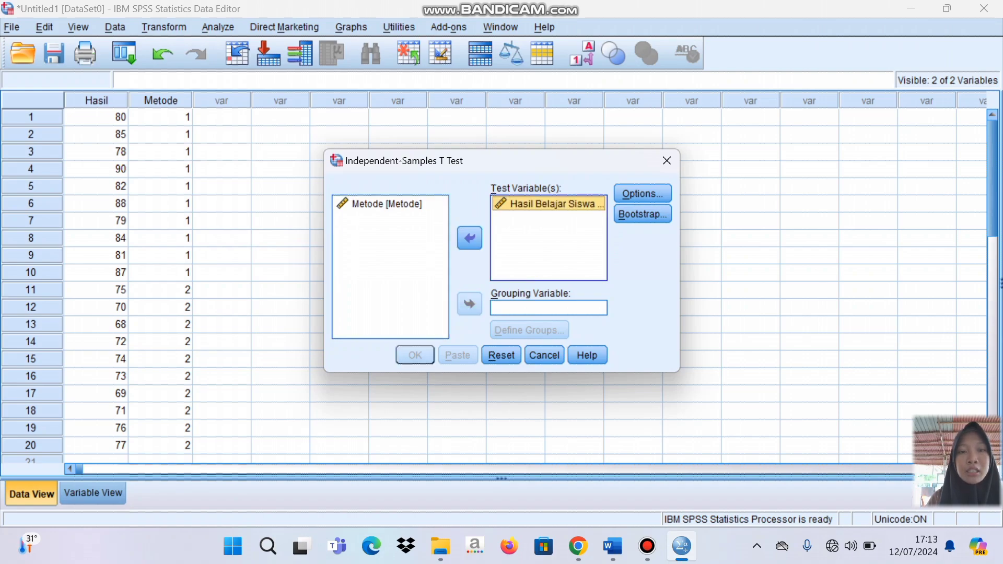
click(387, 204)
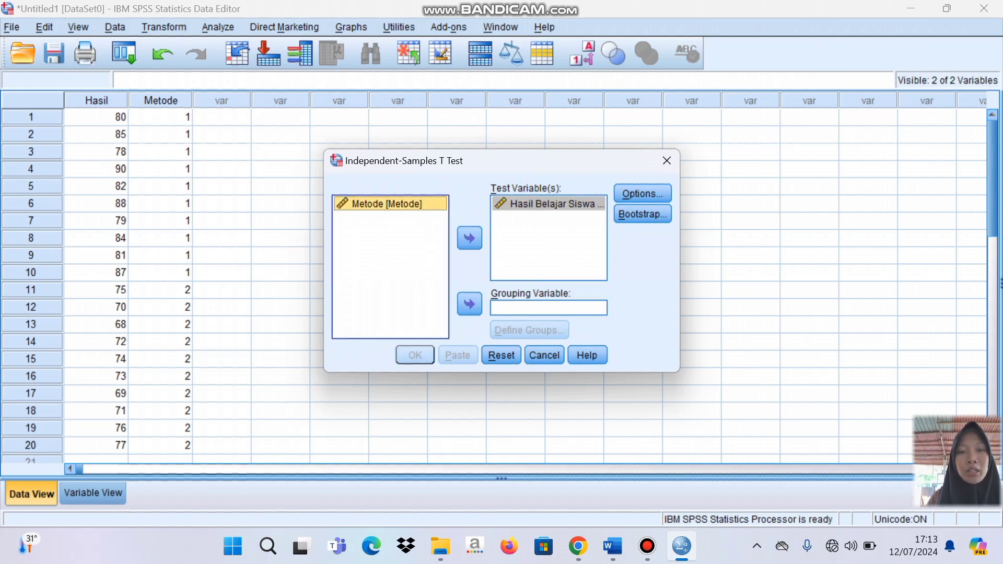
click(470, 305)
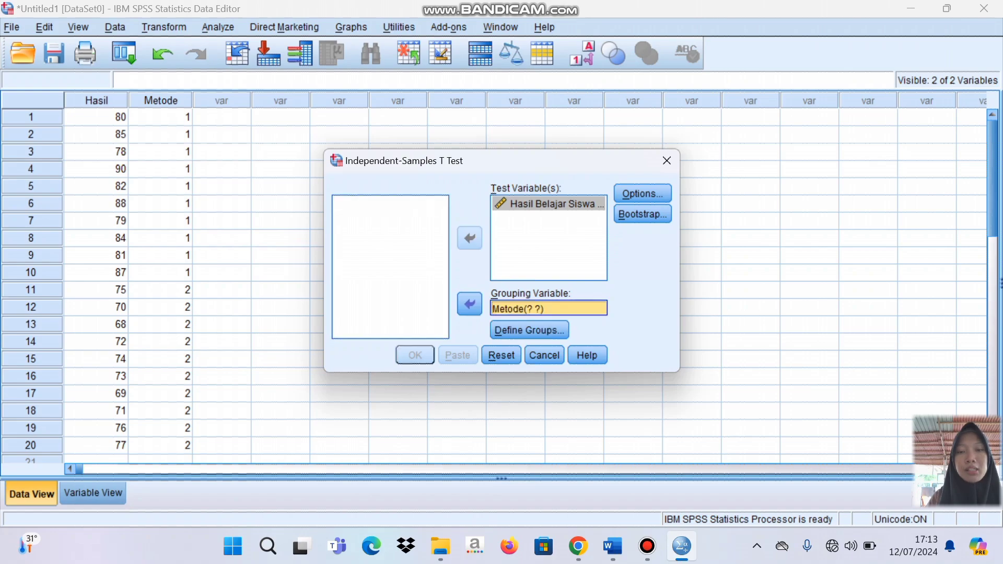
- Define the Metode groups with specified values 1 for Group 1 and 2 for Group 2, and run the t test
click(530, 330)
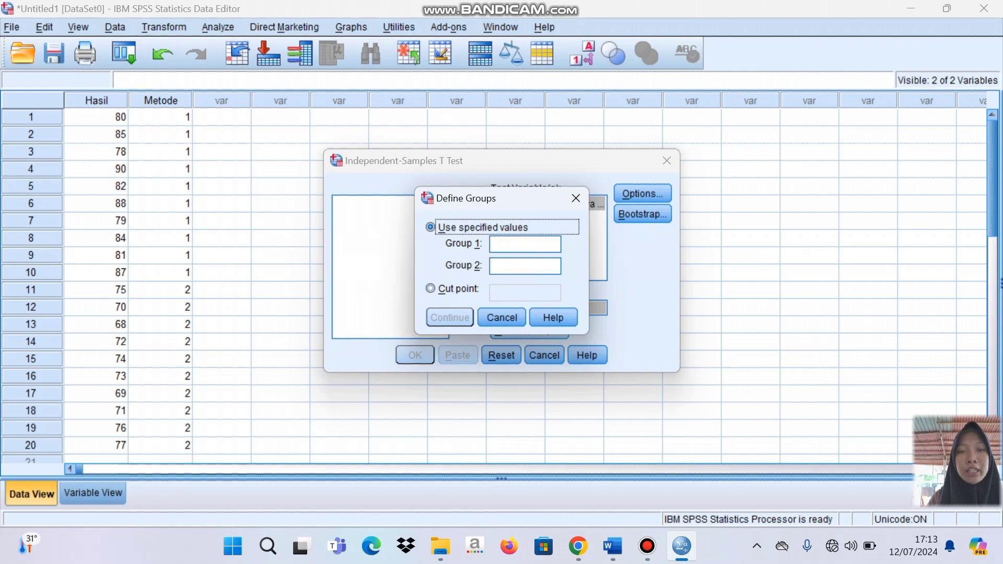
click(525, 245)
text(1)
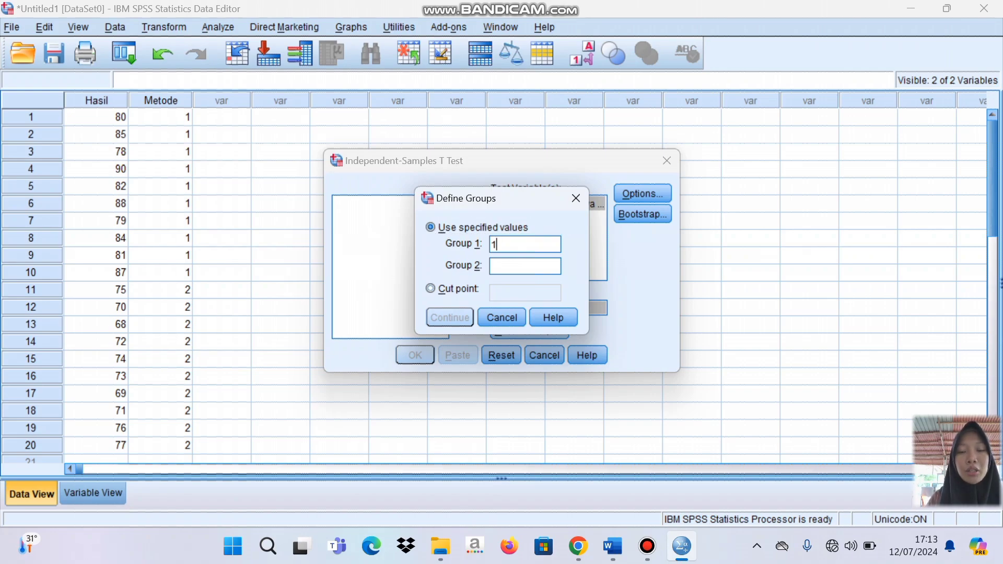
click(525, 267)
text(2)
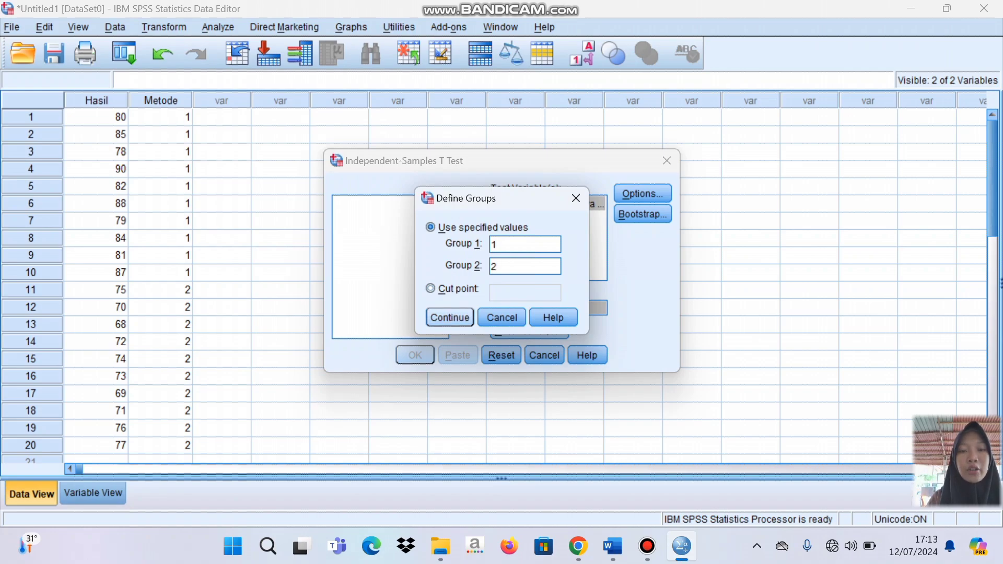
key(Return)
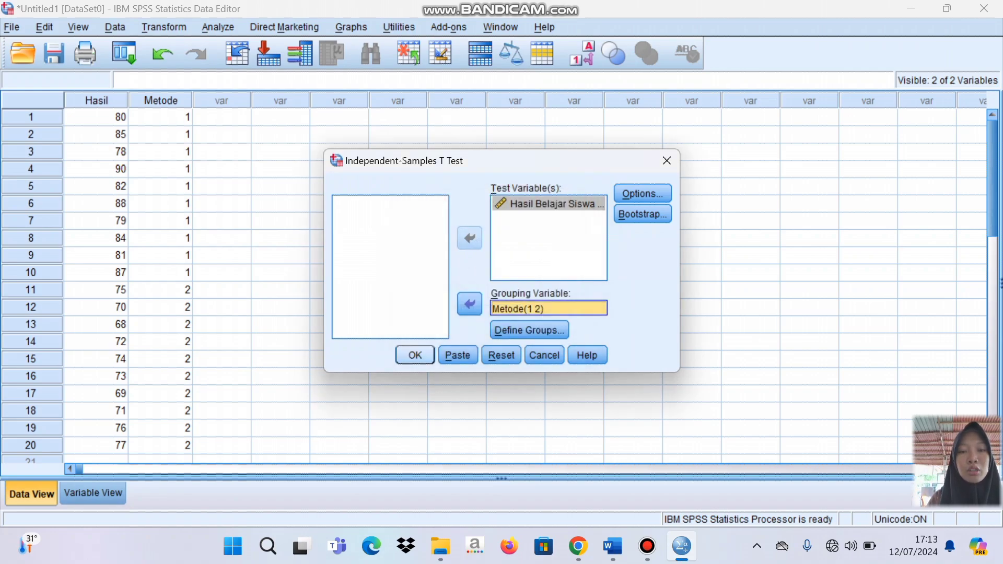
key(Return)
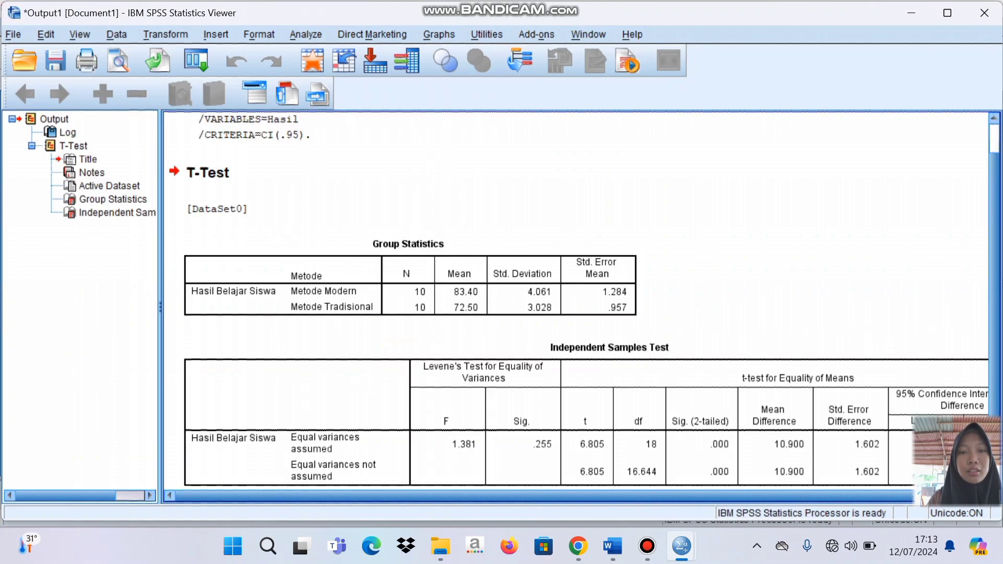
- Examine the Independent Samples Test table in the SPSS output against the Sig (2-tailed) decision rules and hypotheses in the Word document
scroll(575, 301, down, 2)
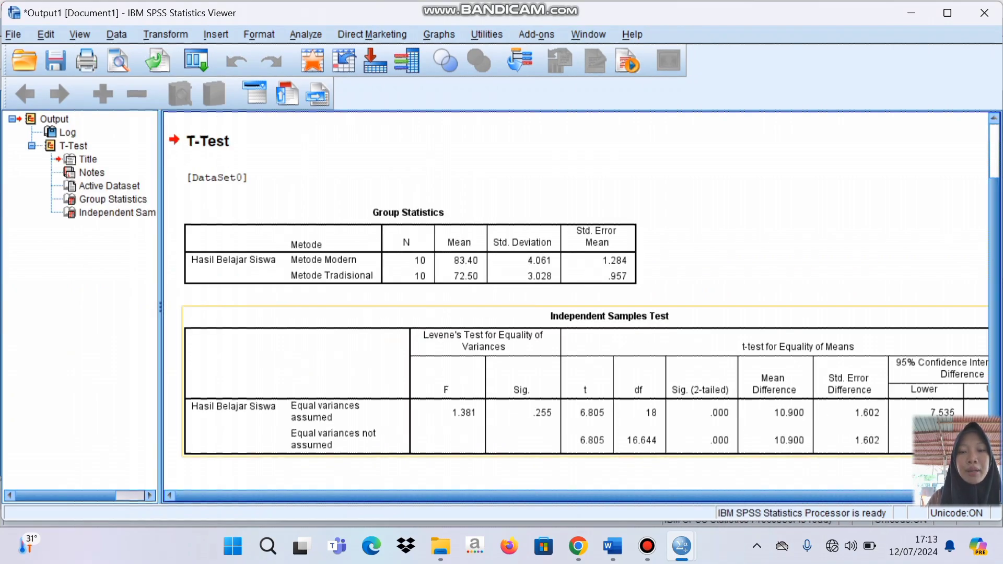
click(612, 547)
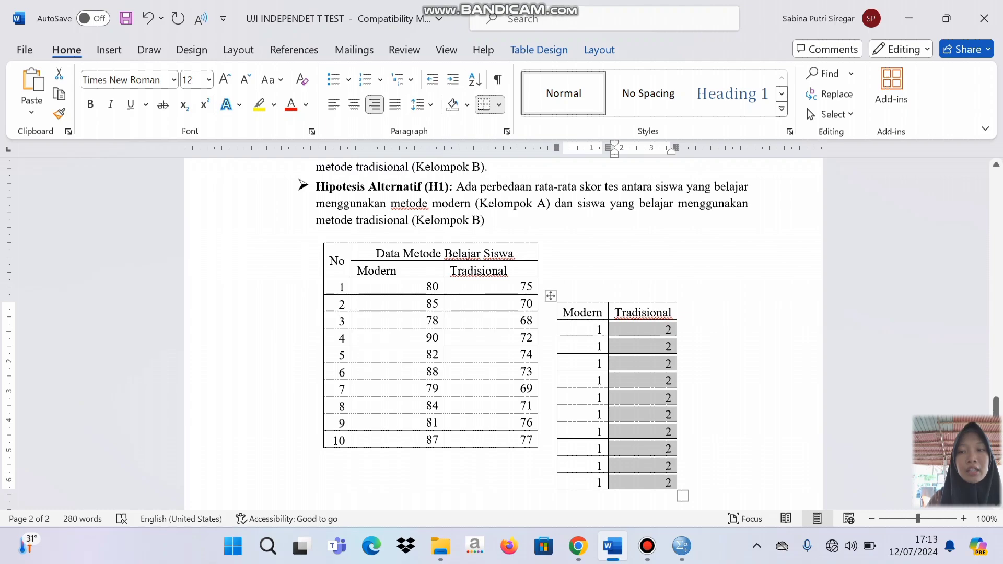
scroll(504, 335, up, 5)
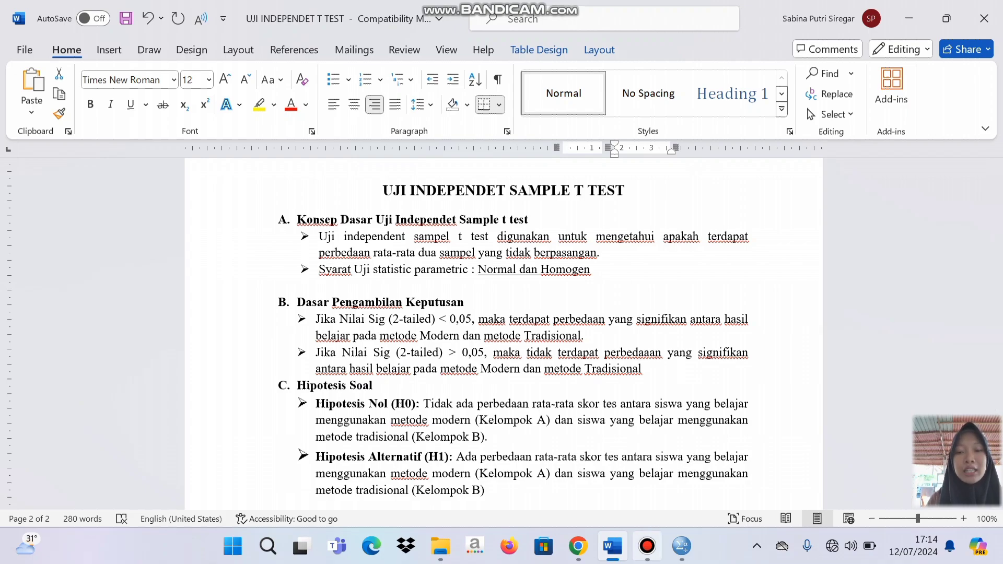
click(682, 546)
click(766, 460)
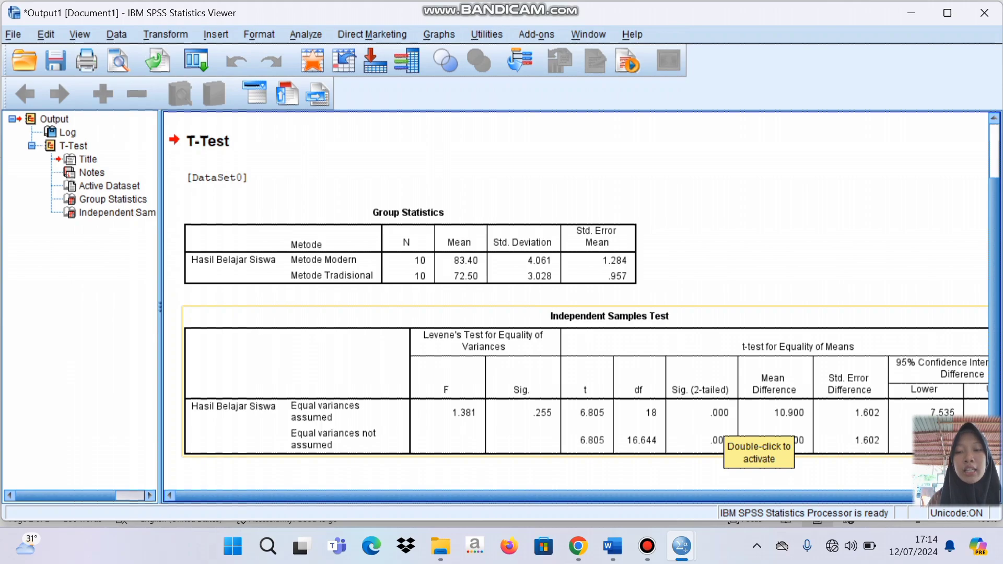
click(613, 546)
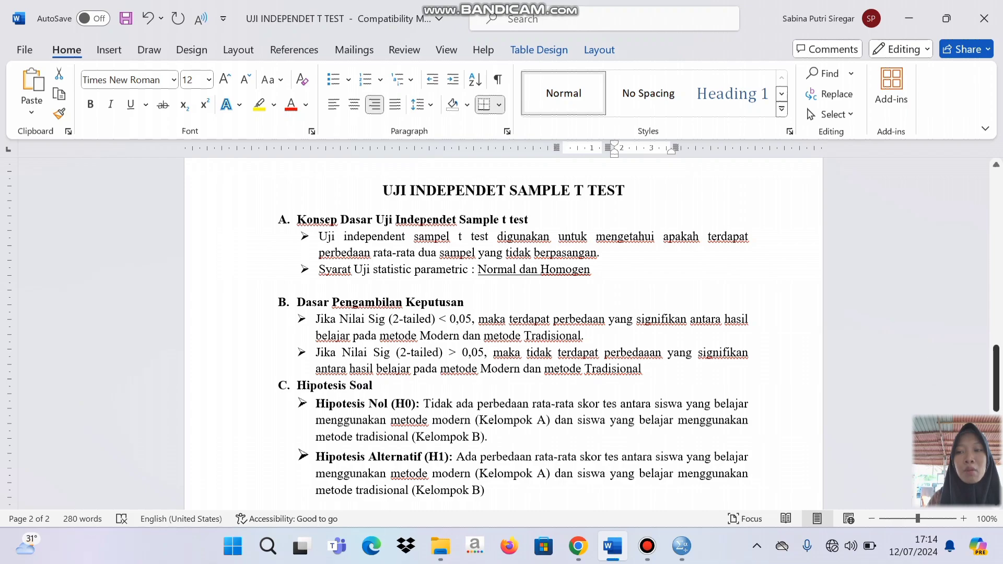
scroll(502, 335, down, 2)
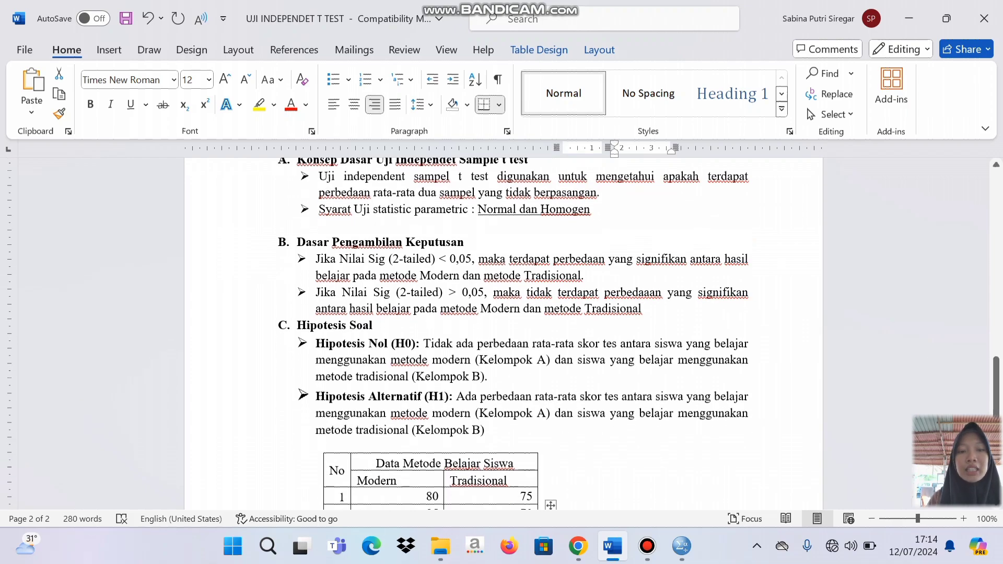